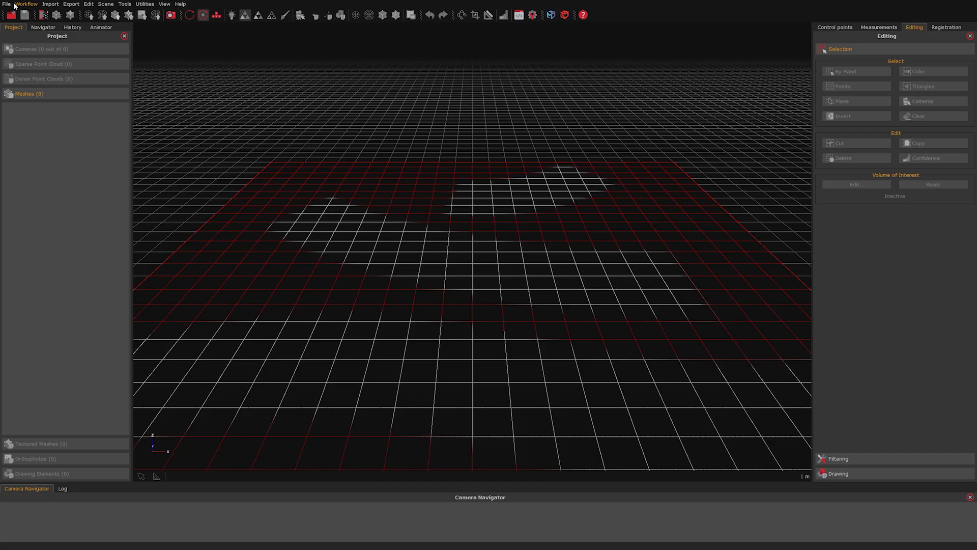
Step: Open the koseco_urban_area project
left_click(7, 4)
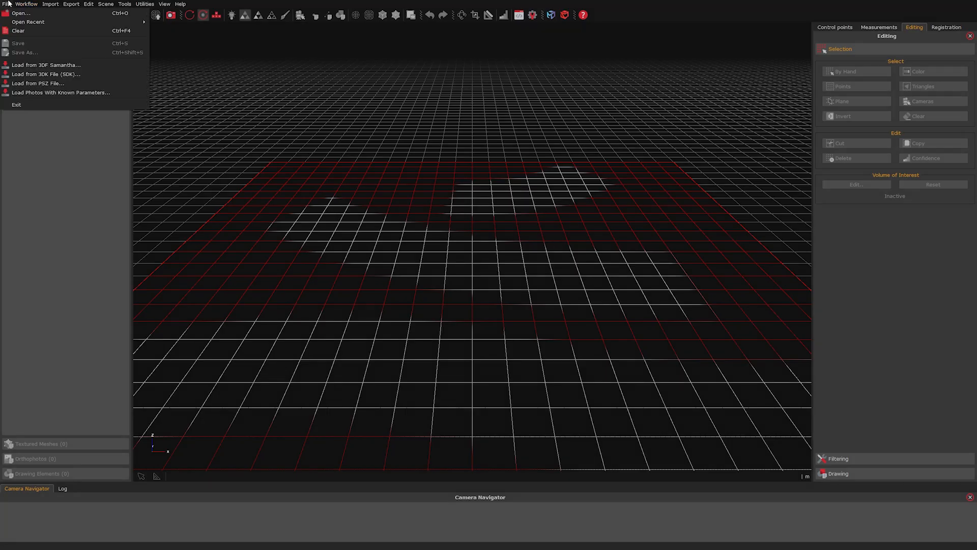
left_click(18, 17)
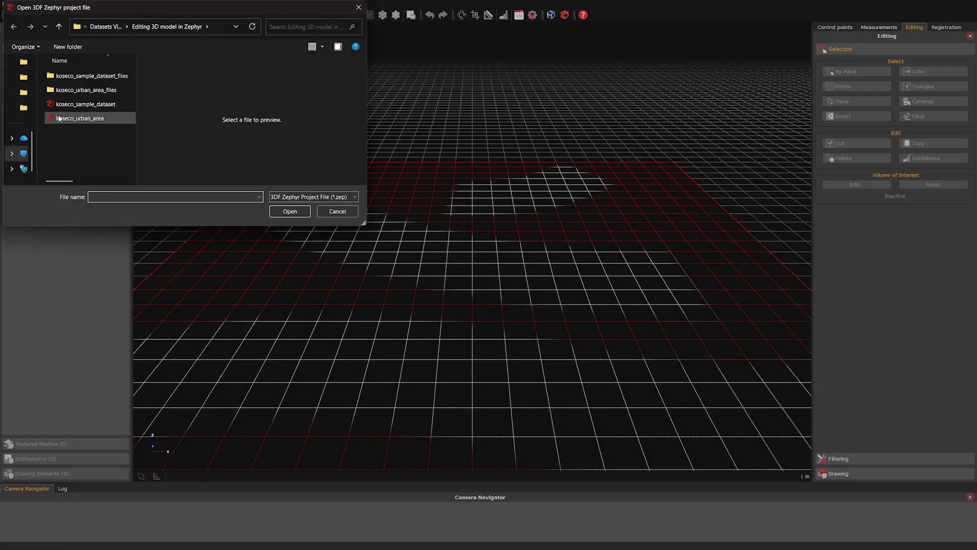
left_click(80, 118)
left_click(288, 211)
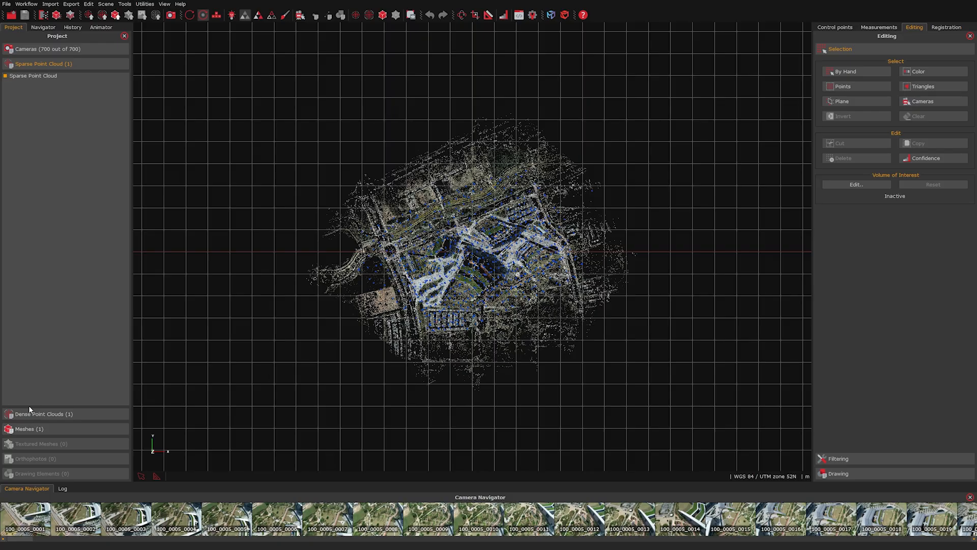
Step: Display Dense point cloud 1 and orbit the campus back to a top-down view
left_click(29, 415)
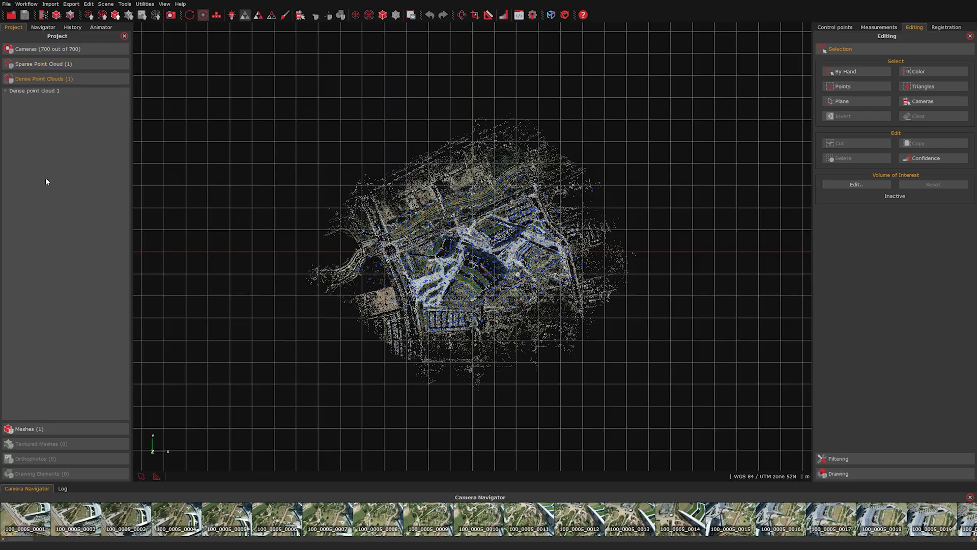
left_click(6, 91)
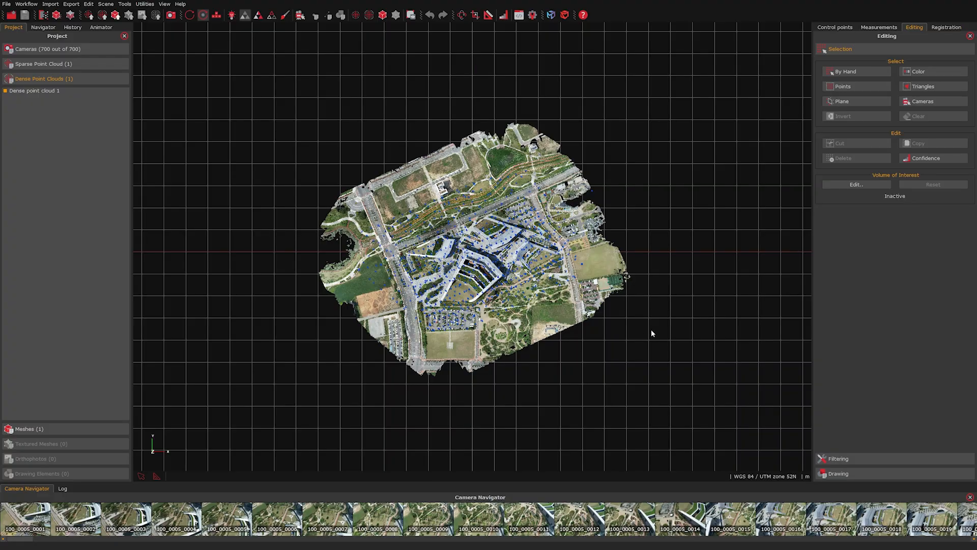
scroll(509, 221, "up", 5)
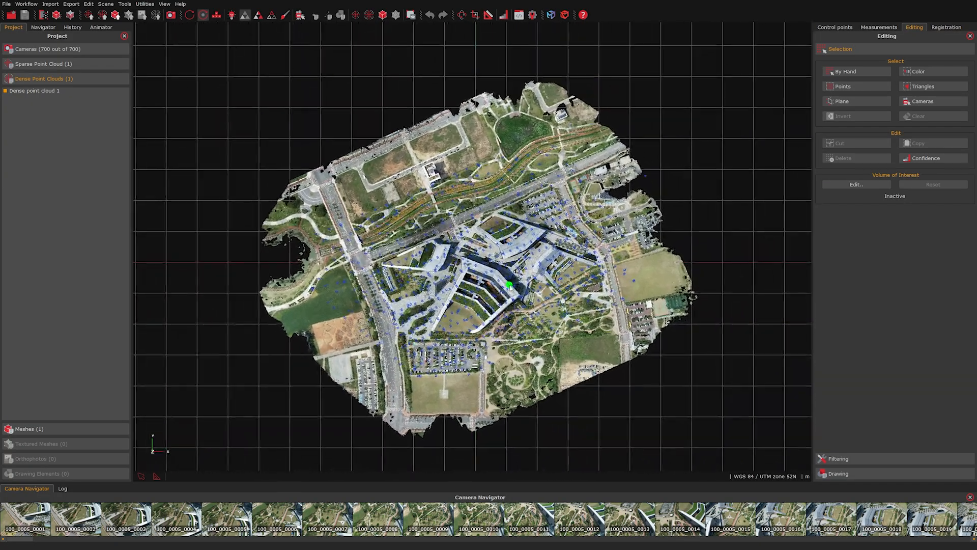
scroll(478, 289, "up", 4)
left_click_drag(478, 289, 389, 208)
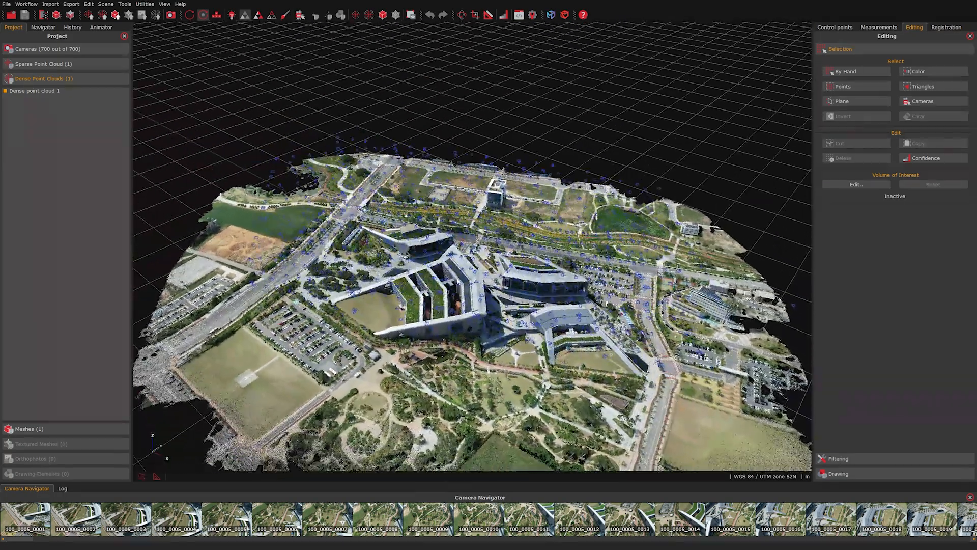
left_click_drag(555, 223, 491, 309)
middle_click_drag(492, 309, 408, 298)
Step: Hide the camera positions and show Mesh 1 framed from above
left_click(301, 17)
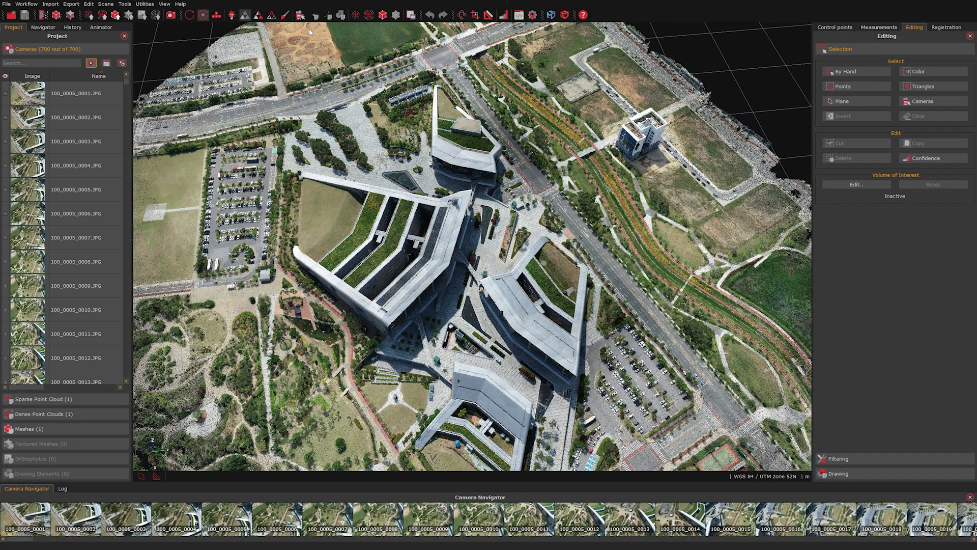
left_click(69, 429)
left_click(5, 106)
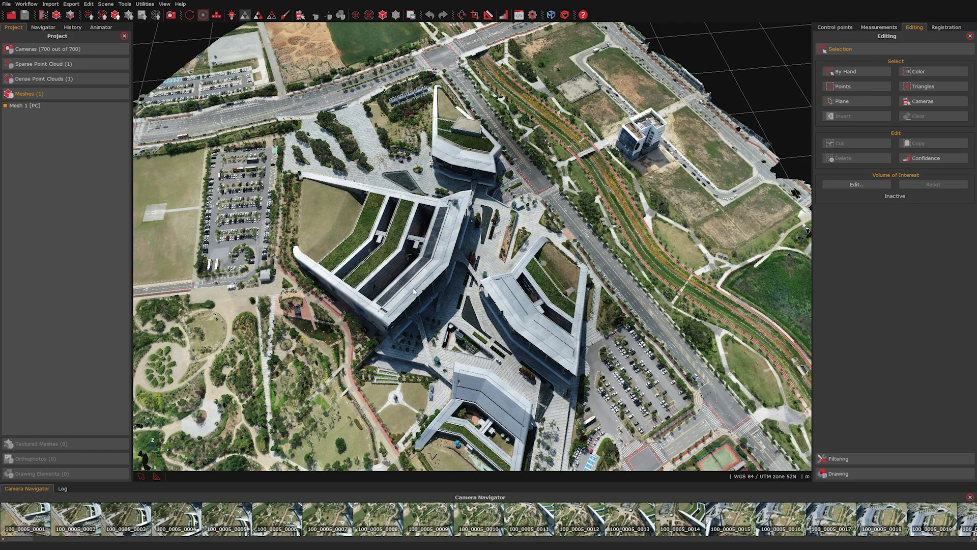
scroll(478, 382, "down", 2)
left_click_drag(472, 398, 441, 364)
middle_click_drag(442, 366, 390, 277)
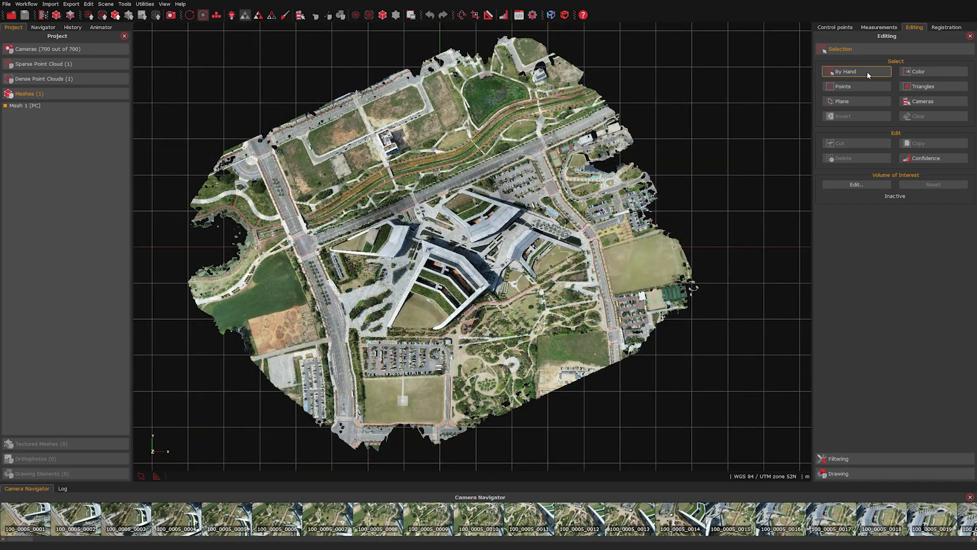
Step: Start Selection By Hand and drag a rectangle around the central building, selecting 15447130 points
left_click(868, 71)
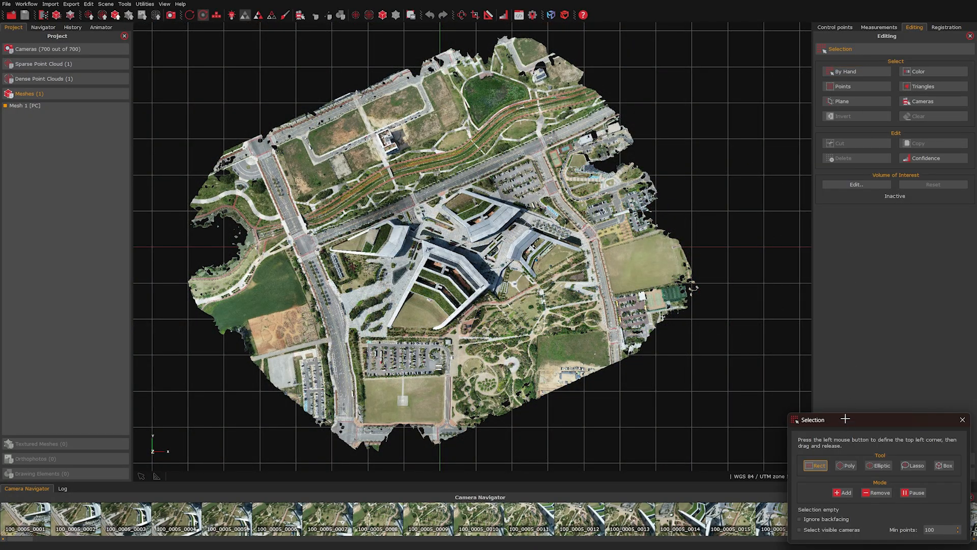
mouse_move(845, 419)
left_mouse_down()
mouse_move(761, 359)
mouse_move(684, 357)
left_mouse_up()
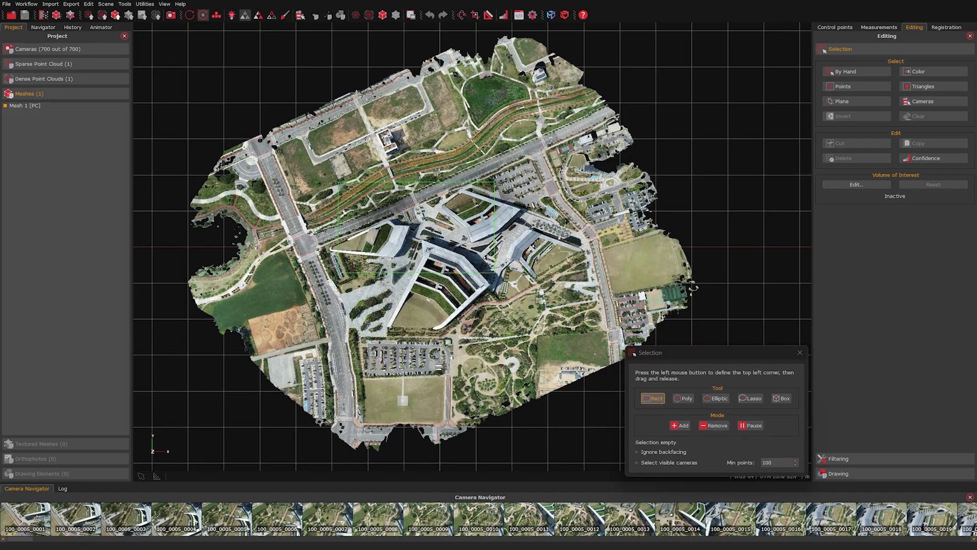
left_click_drag(568, 345, 572, 345)
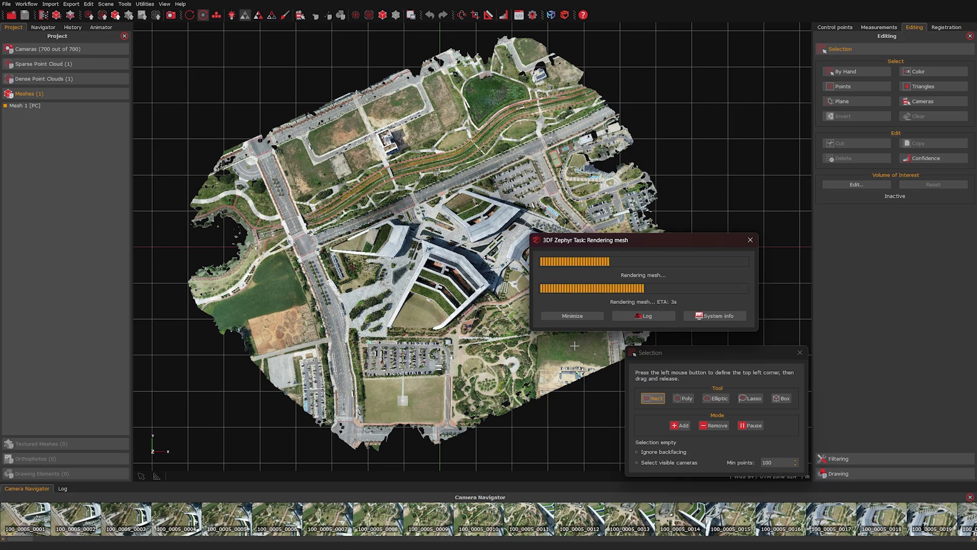
left_click_drag(338, 181, 574, 346)
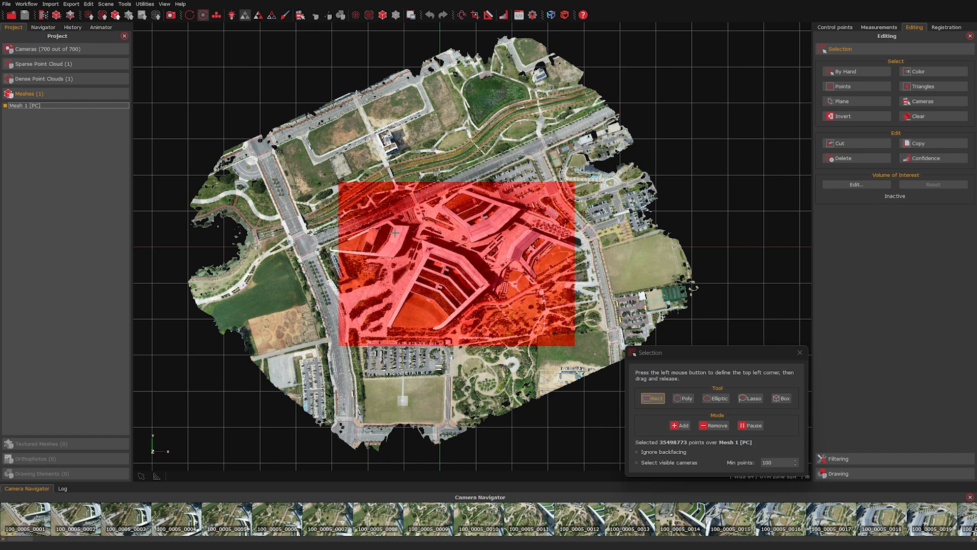
left_click_drag(390, 230, 508, 346)
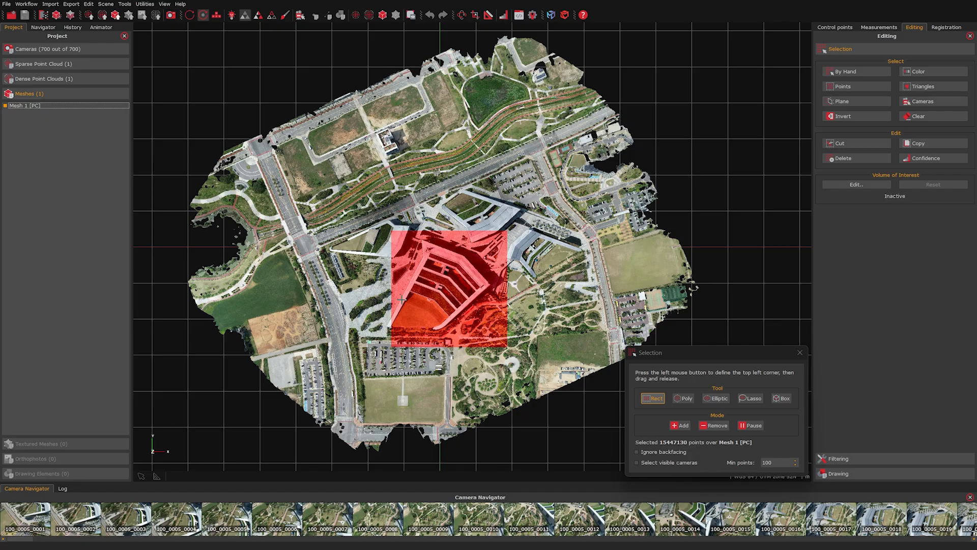
scroll(402, 299, "up", 3)
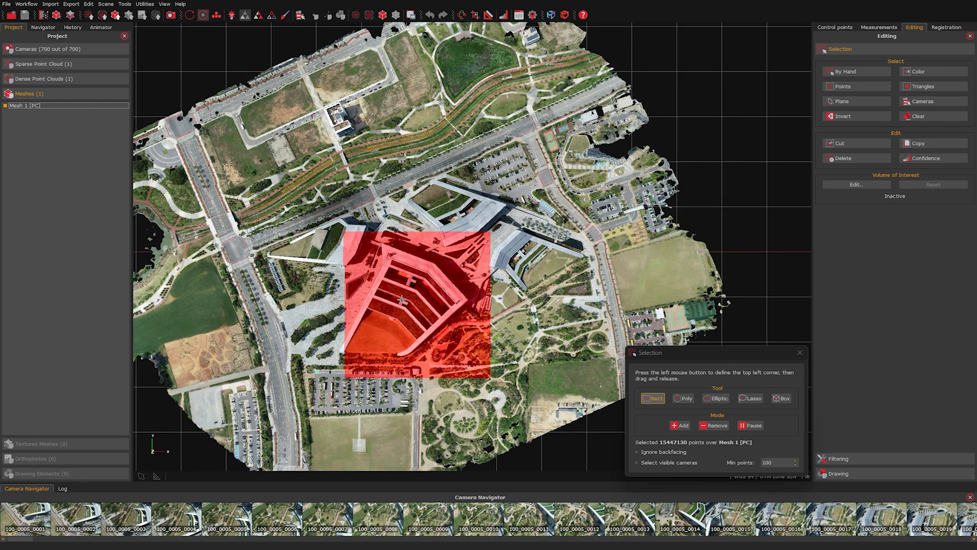
Step: In Add mode, extend the selection over the building's left side, then in Remove mode trim its right strip
left_click(674, 423)
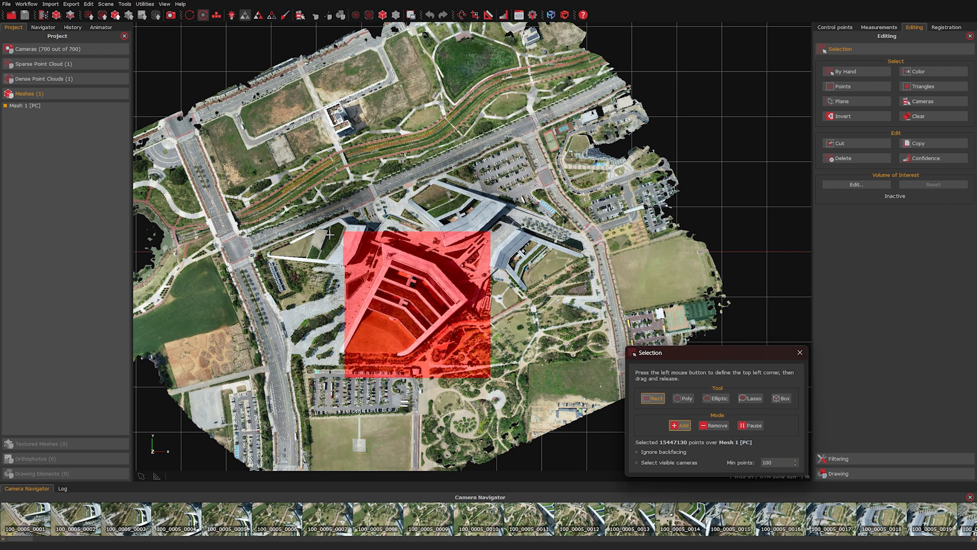
left_click_drag(331, 231, 374, 279)
left_click_drag(391, 344, 392, 377)
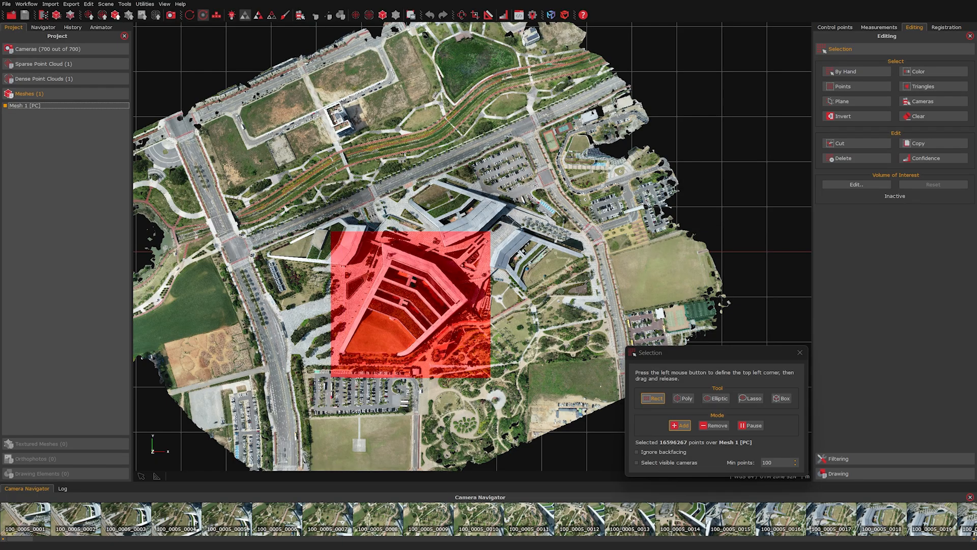
left_click(712, 426)
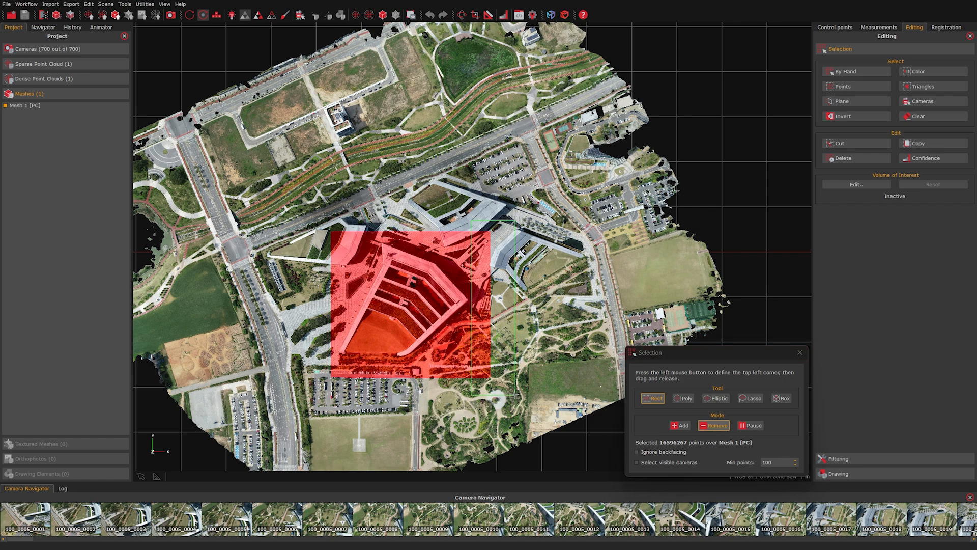
left_click_drag(514, 393, 515, 393)
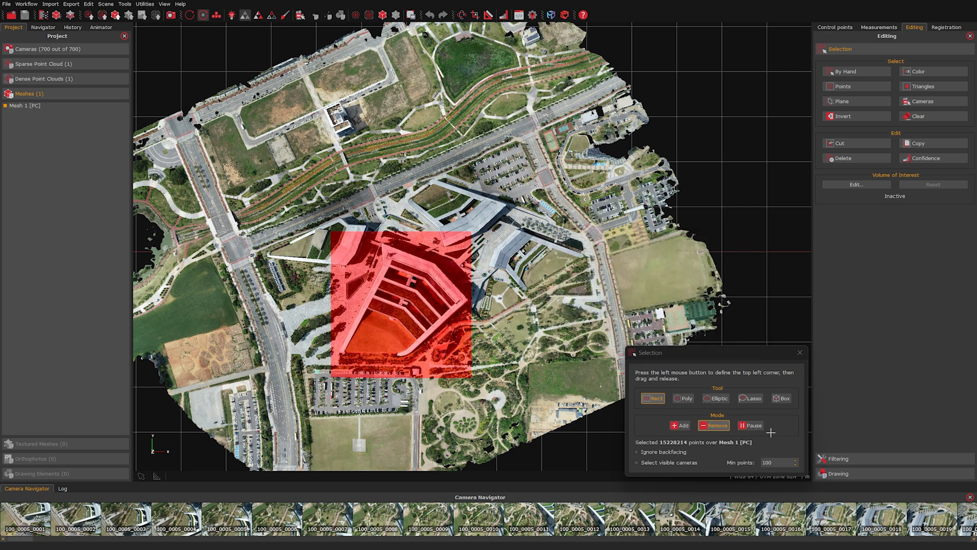
Step: Pause selecting to orbit and pan the mesh, resume, and choose polygon selection
left_click(749, 426)
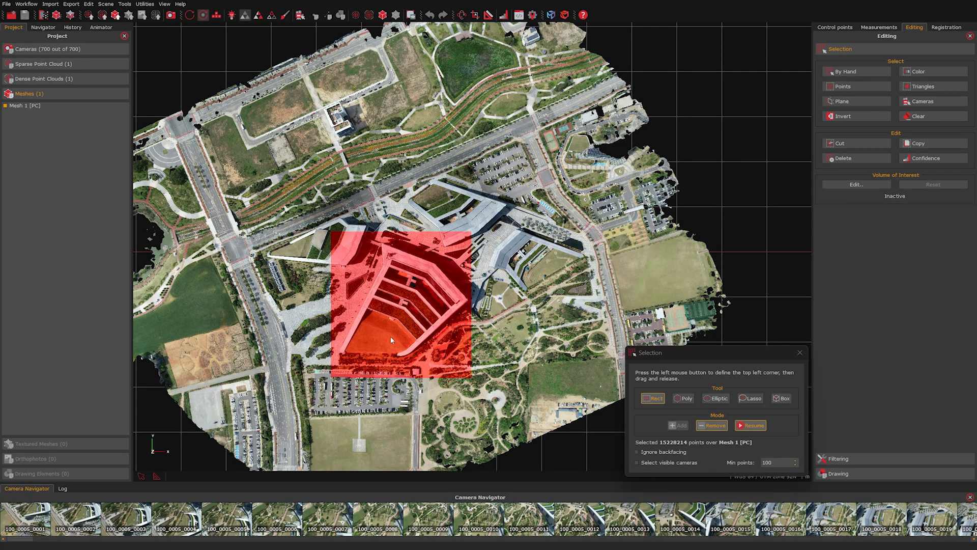
left_click_drag(397, 326, 370, 295)
scroll(437, 317, "up", 2)
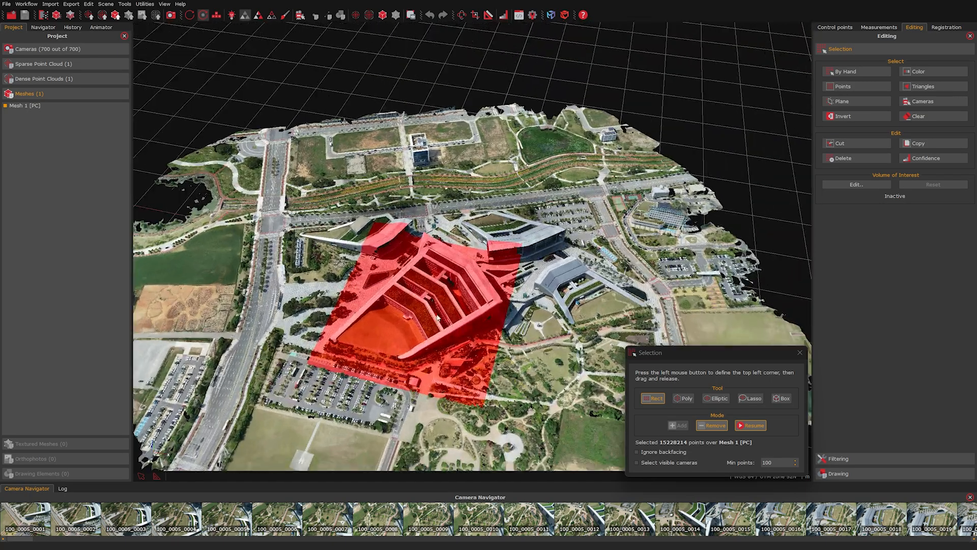
left_click_drag(426, 314, 334, 350)
middle_click_drag(476, 340, 436, 311)
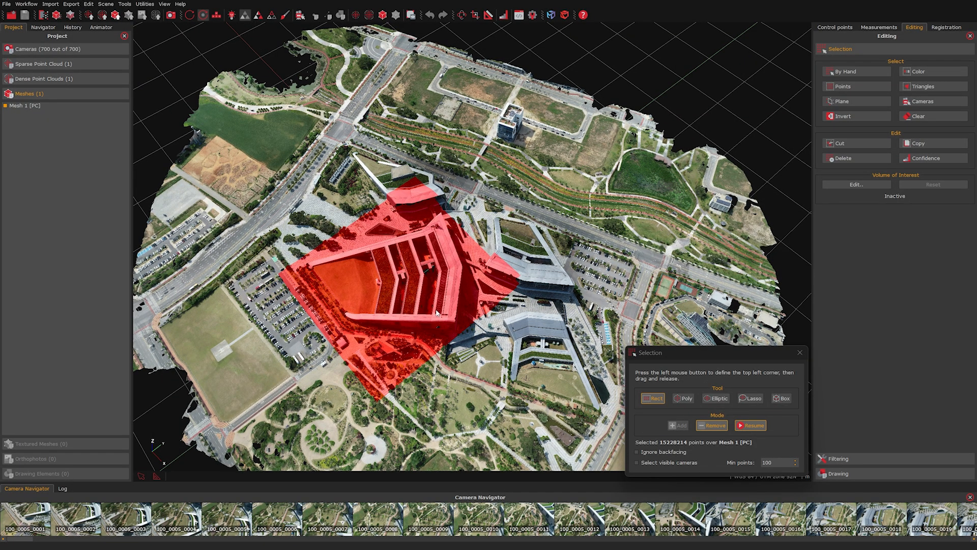
left_click(750, 425)
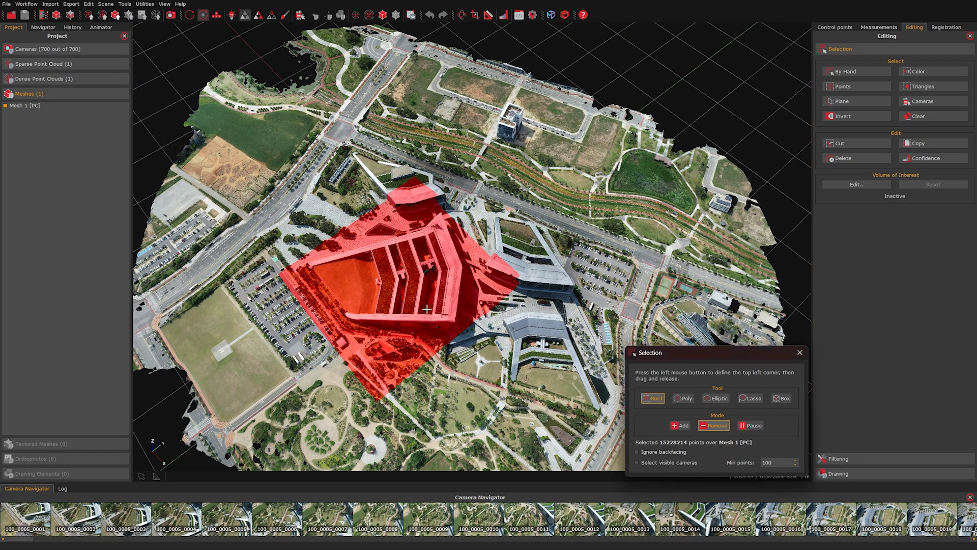
left_click_drag(179, 433, 434, 258)
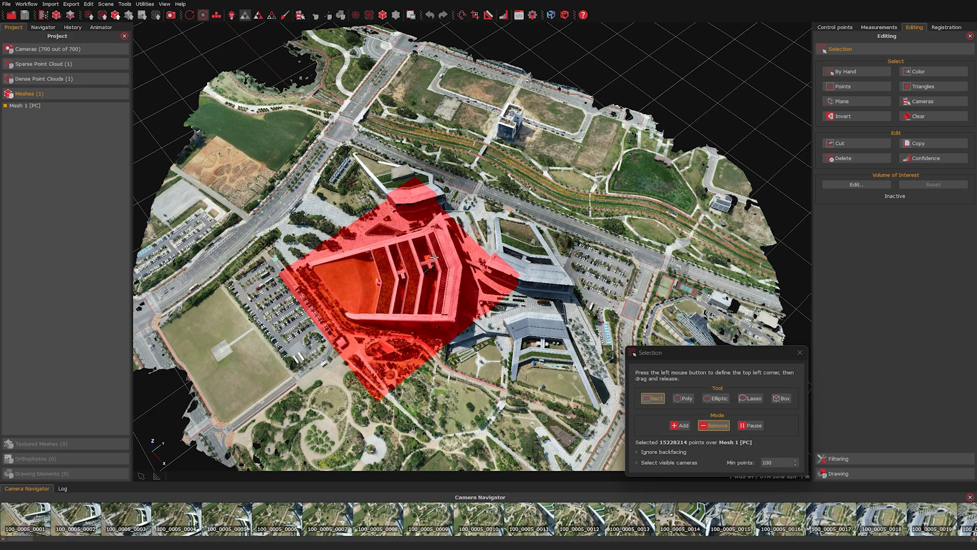
left_click(685, 398)
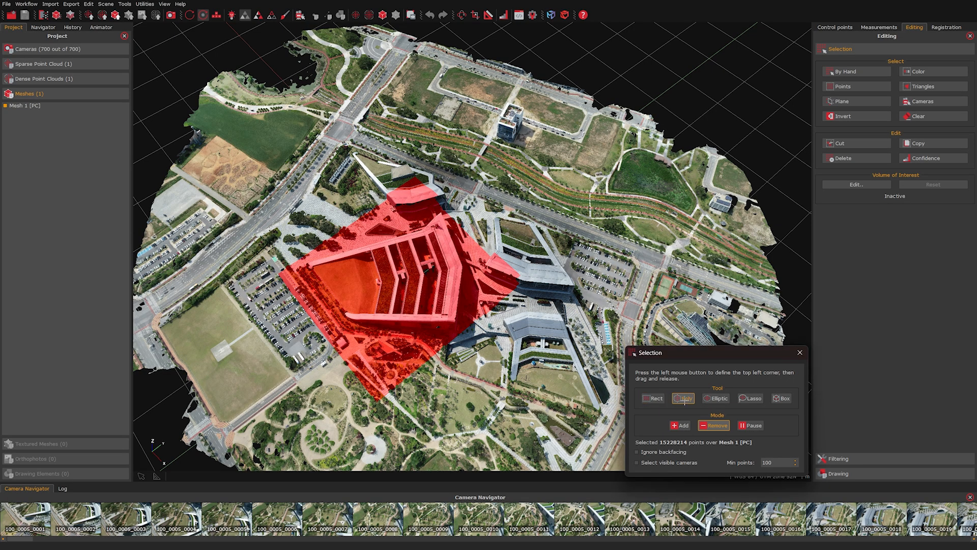
Step: Recentre the view and add a polygon around the central buildings, reaching 33137178 points
left_click(751, 425)
left_click_drag(340, 358, 358, 311)
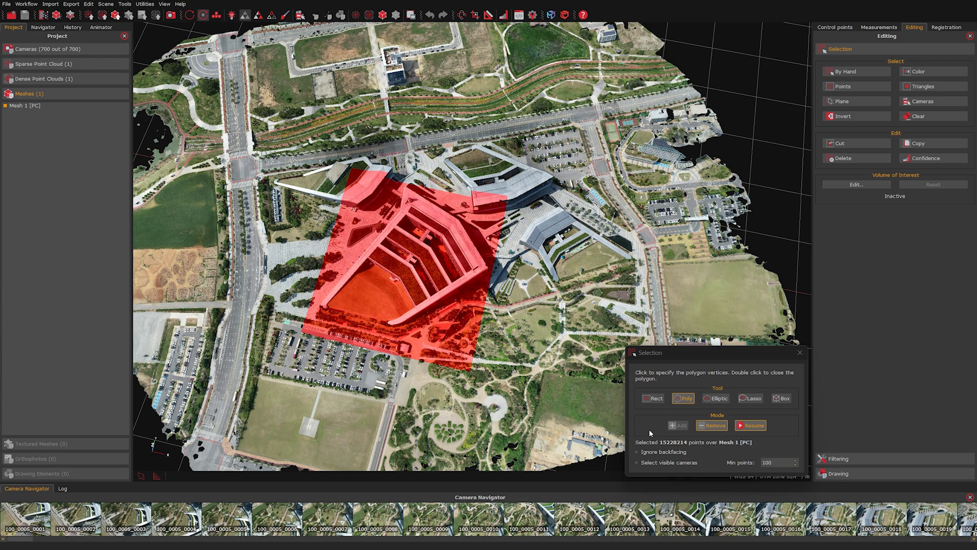
left_click(710, 429)
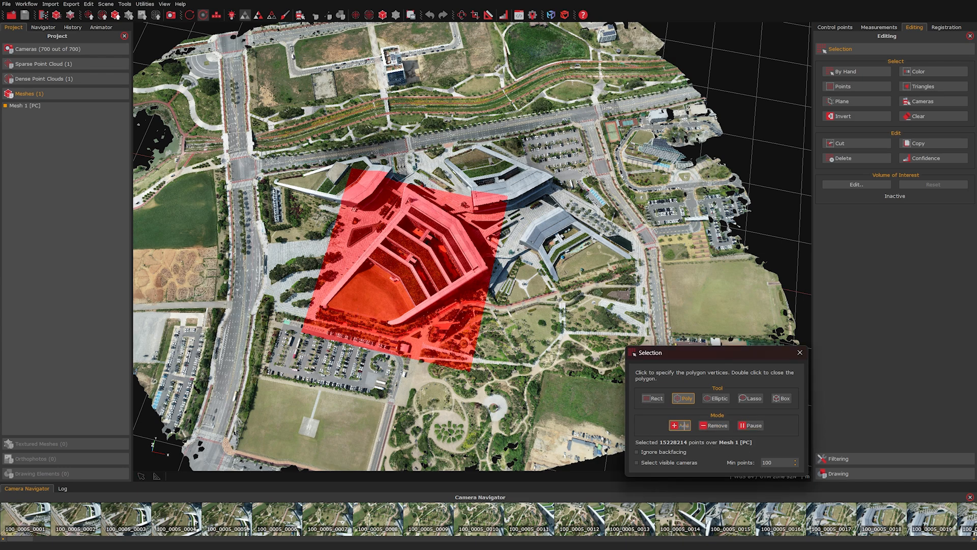
left_click(266, 168)
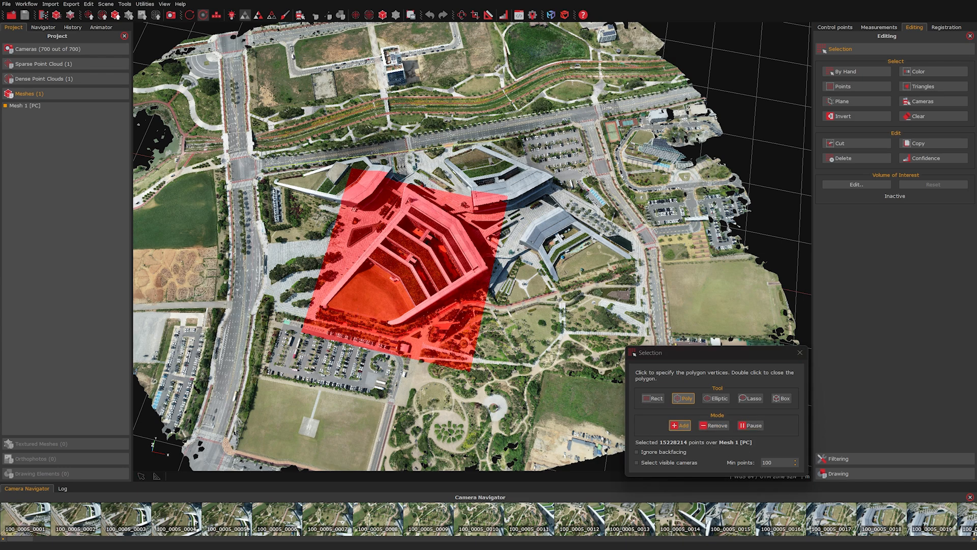
left_click(554, 124)
left_click(559, 390)
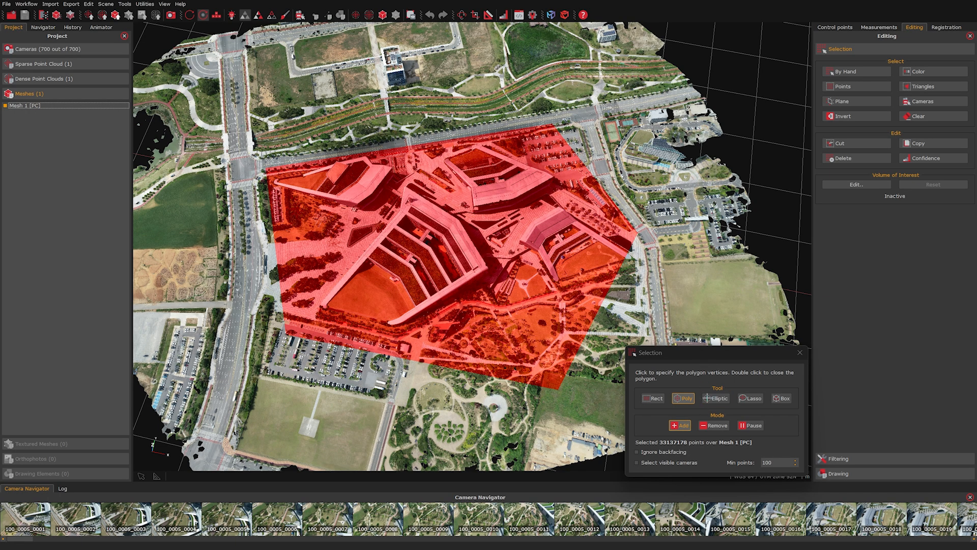
left_click(707, 398)
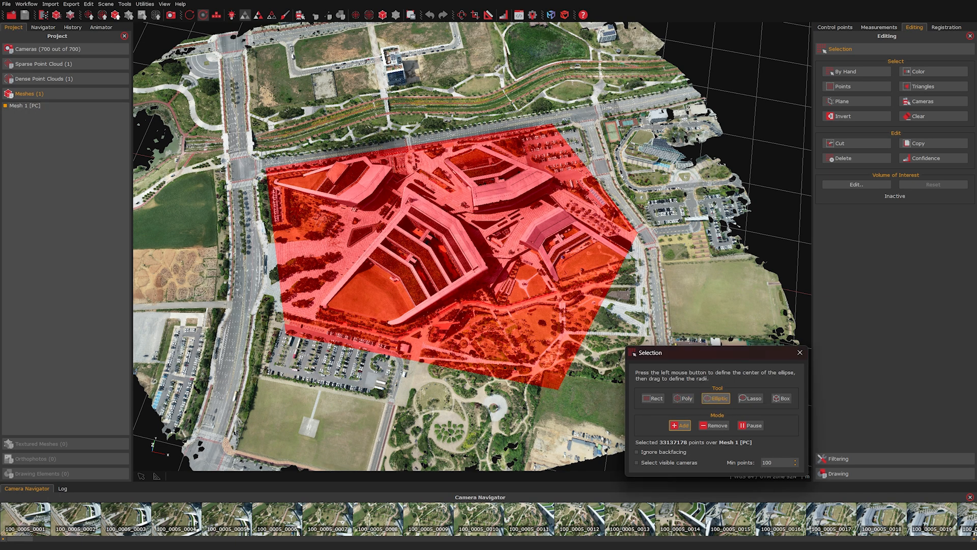
Step: Add an ellipse over the western road, then set up Lasso selection in Add mode
left_click_drag(223, 171, 297, 303)
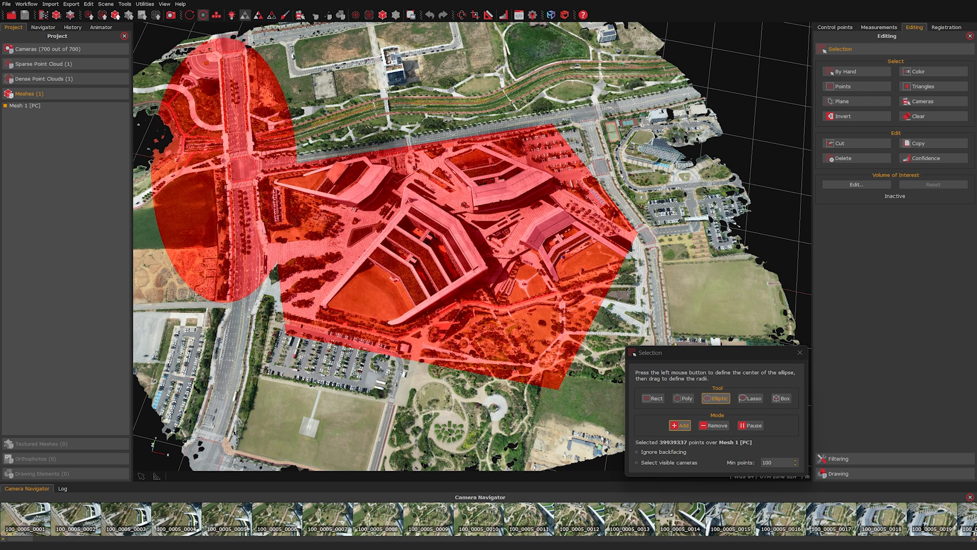
left_click(757, 398)
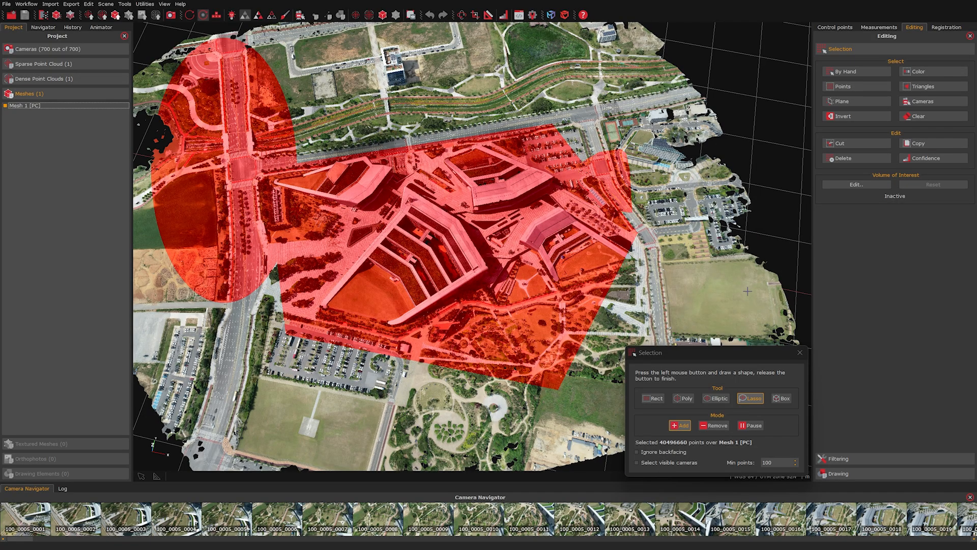
left_click(684, 426)
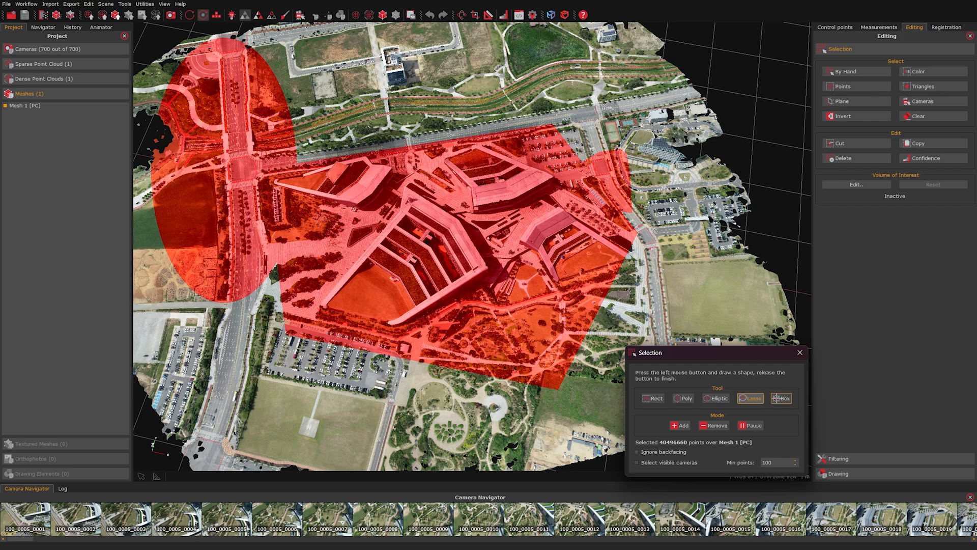
Step: Fit a 3D bounding box around the central campus block, selecting 39839546 points, and close the tool
left_click(780, 399)
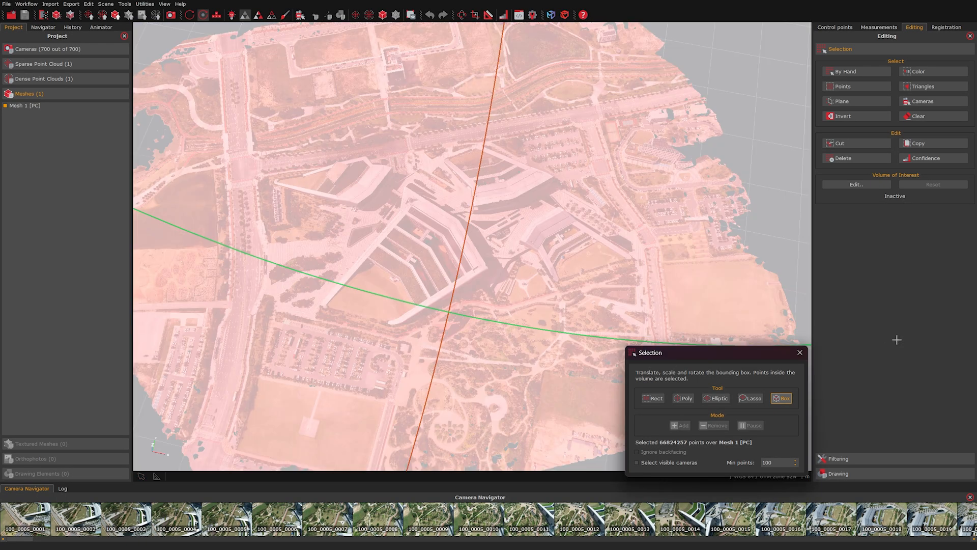
scroll(564, 303, "down", 8)
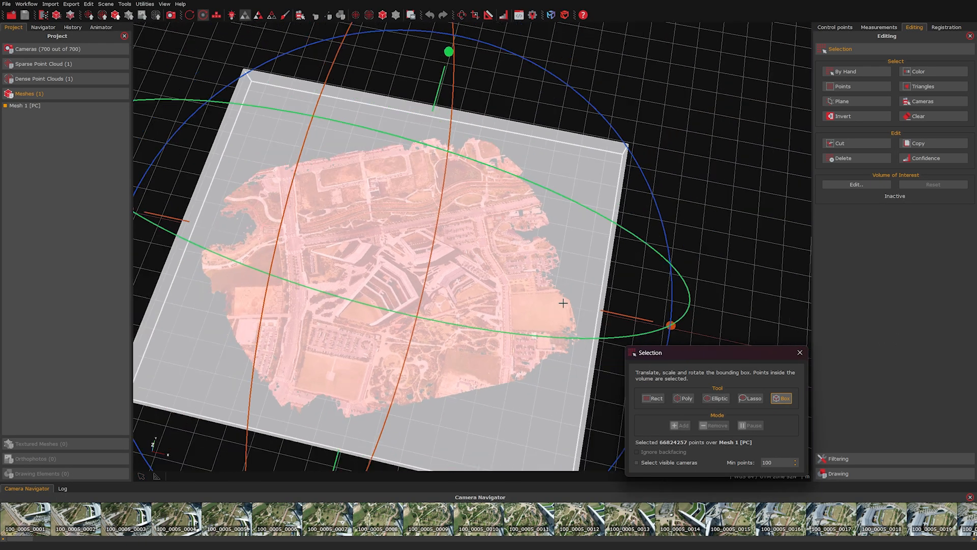
left_click_drag(282, 453, 302, 456)
left_click_drag(594, 466, 592, 389)
left_click_drag(453, 454, 460, 376)
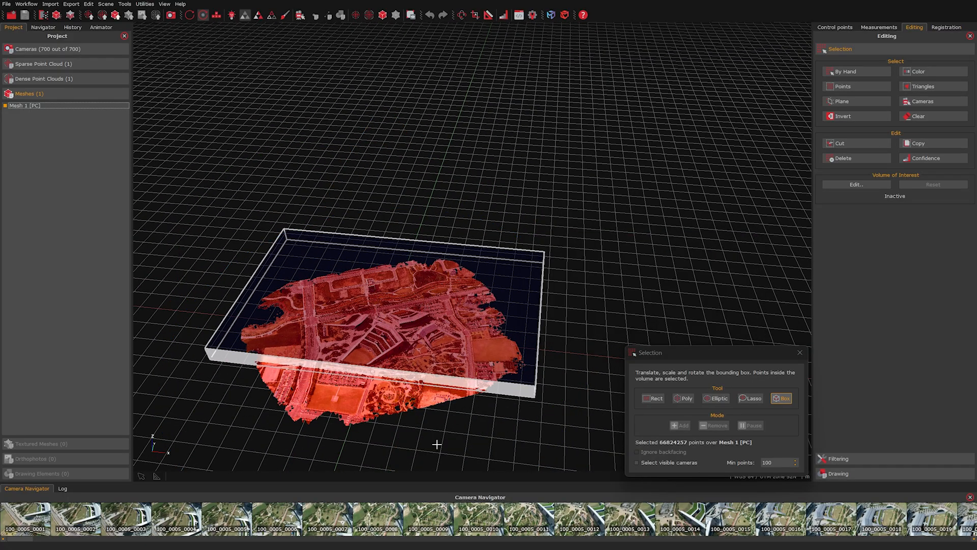
left_click_drag(587, 292, 518, 302)
left_click_drag(466, 263, 436, 245)
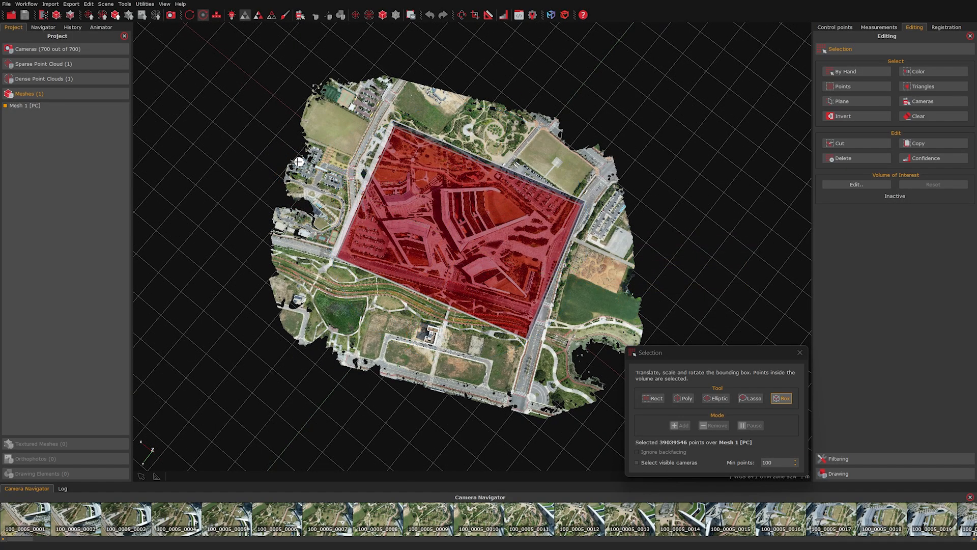
left_click_drag(298, 161, 283, 157)
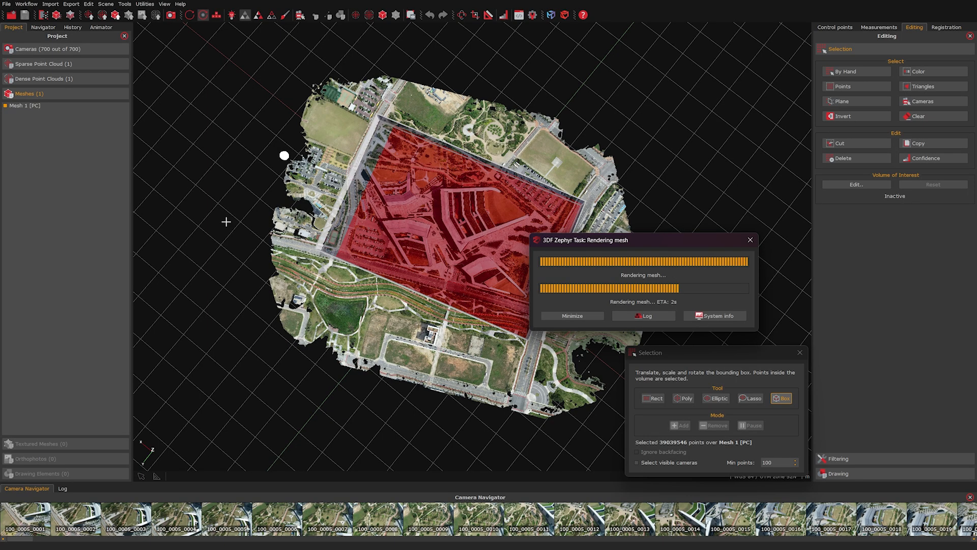
left_click(800, 353)
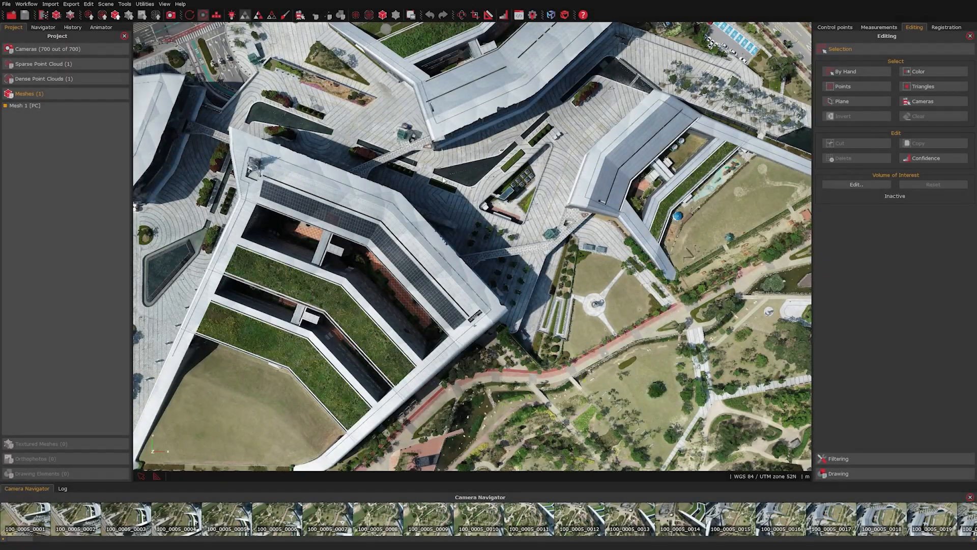
Step: Select grey paving on Mesh 1 by sampling its colour with a 0.20 threshold
left_click(938, 72)
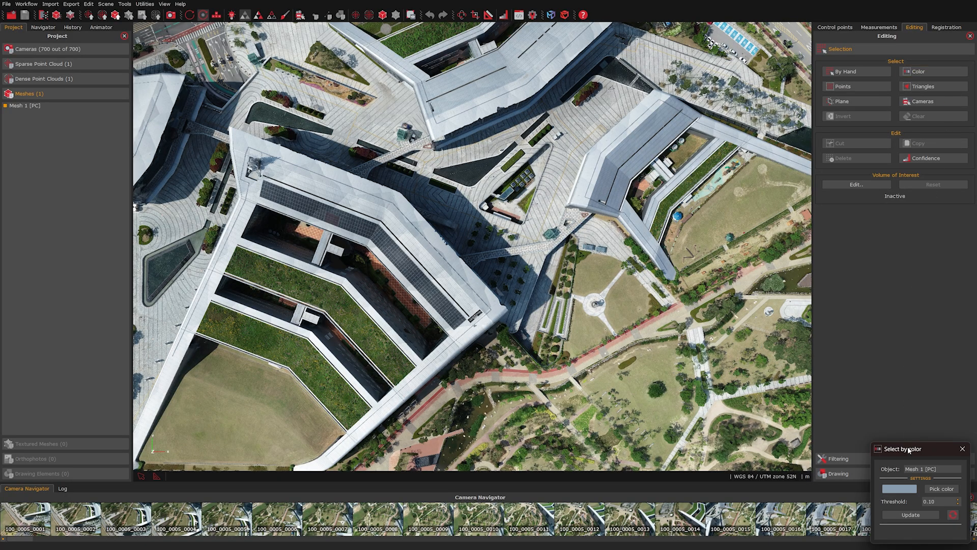
left_click_drag(909, 450, 744, 387)
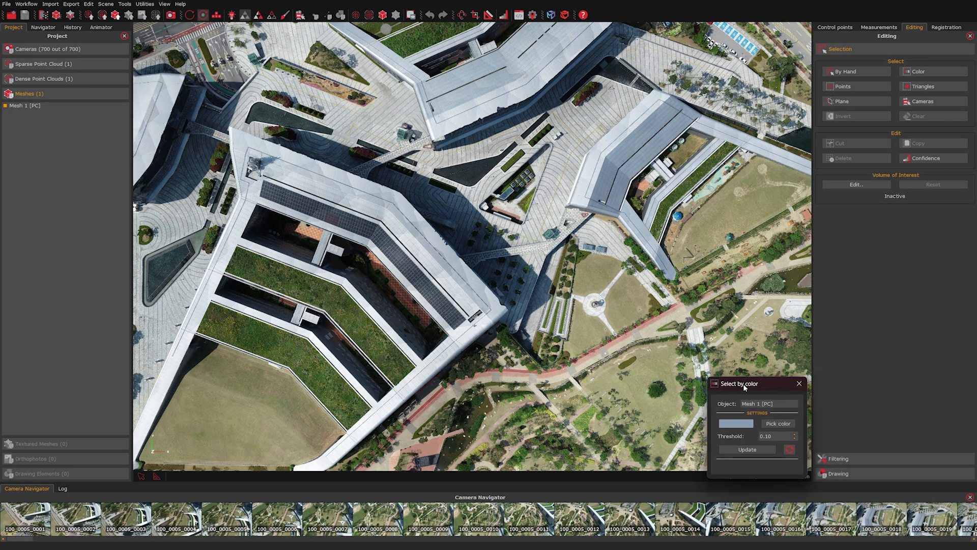
left_click(738, 424)
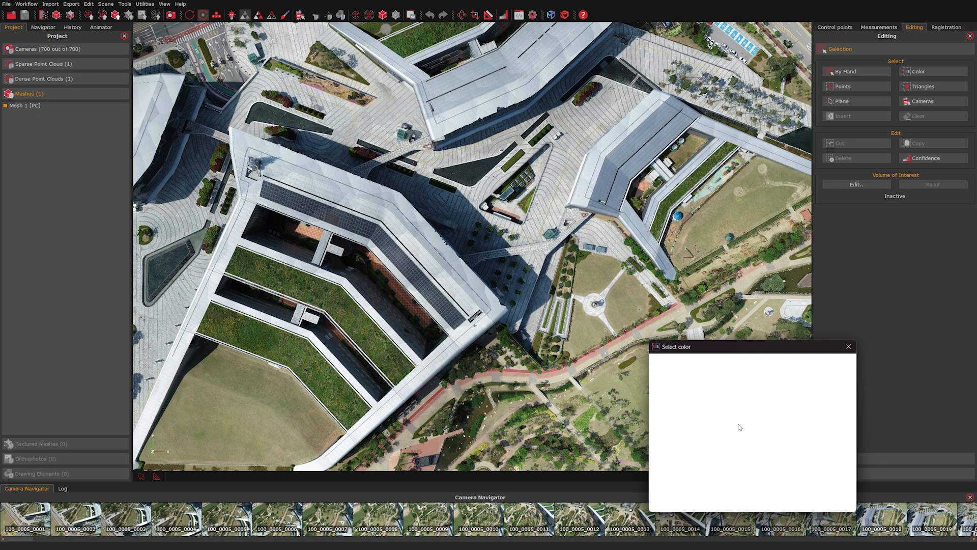
left_click(852, 345)
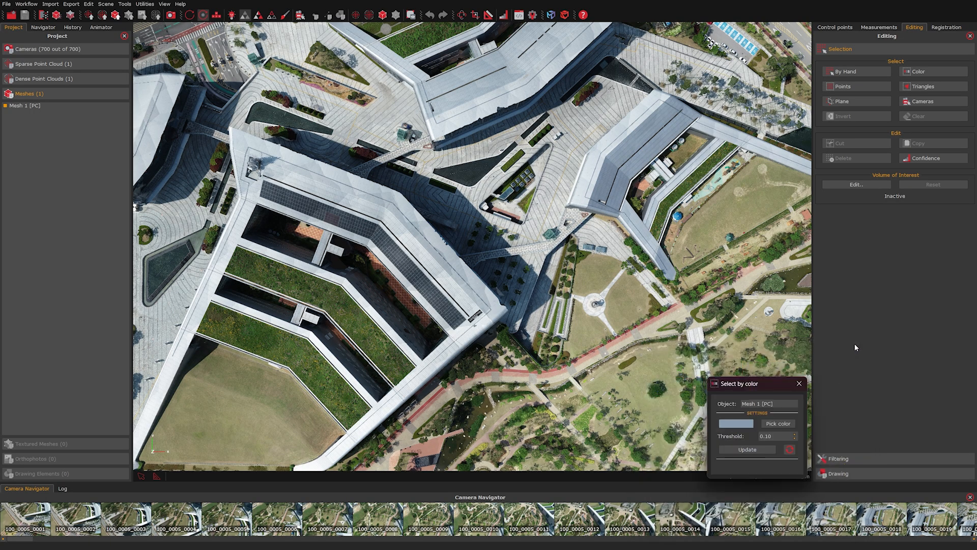
left_click(792, 425)
left_click(436, 245)
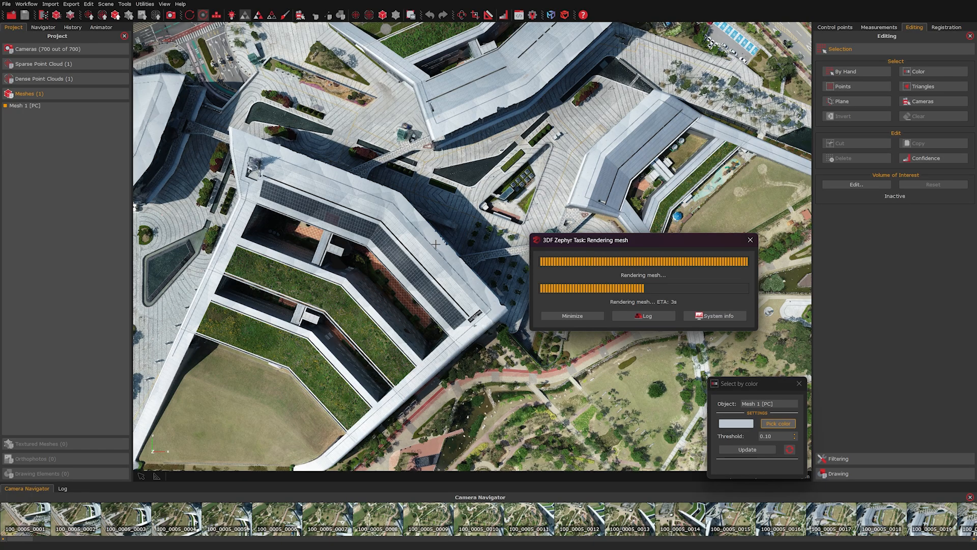
left_click(436, 244)
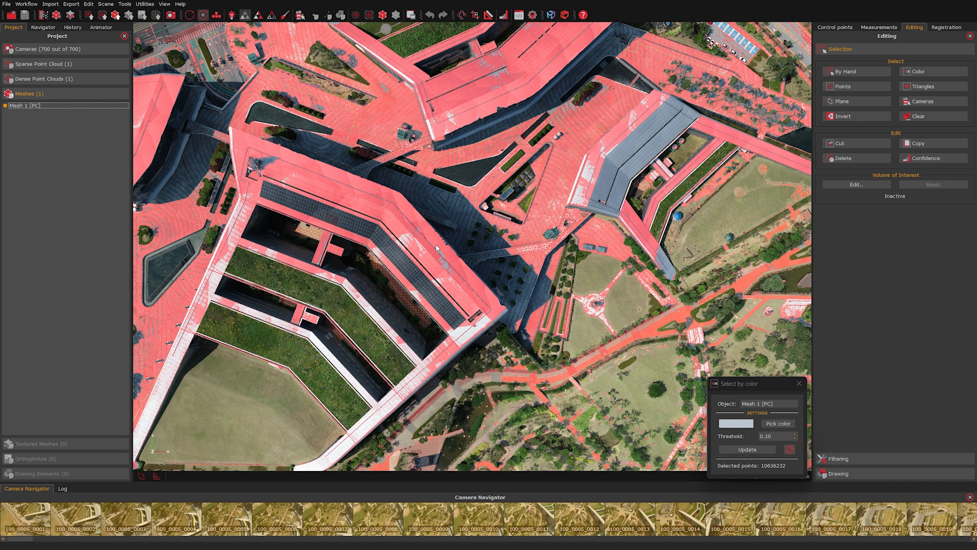
left_click(795, 434)
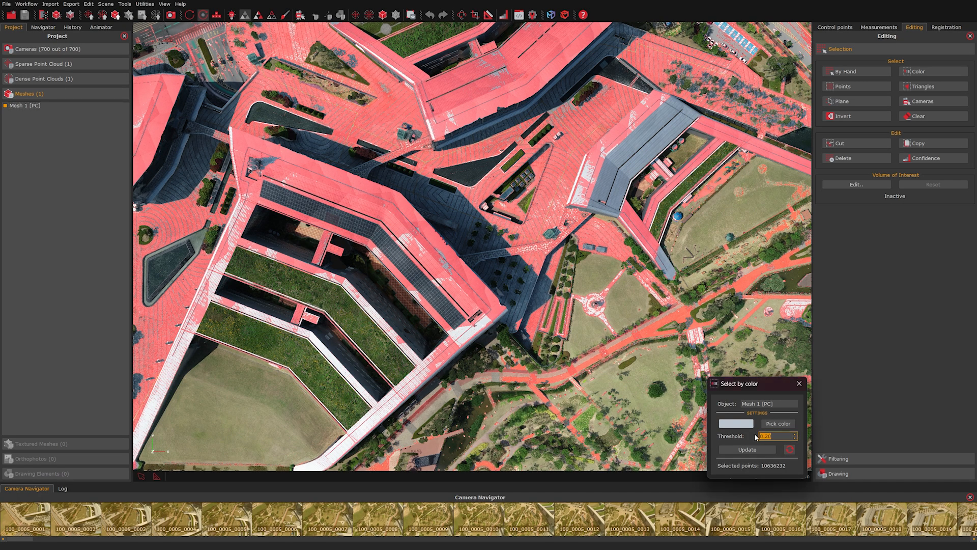
left_click(752, 450)
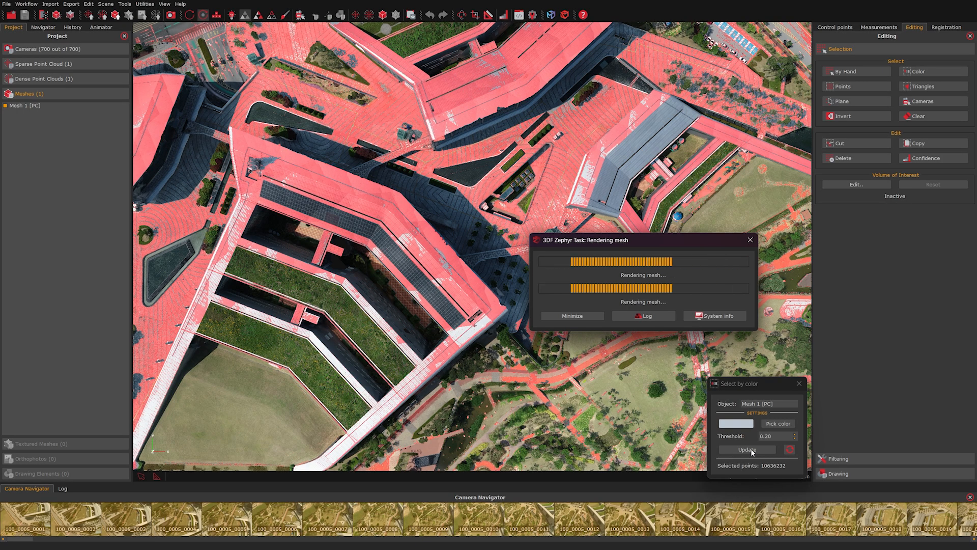
left_click(753, 450)
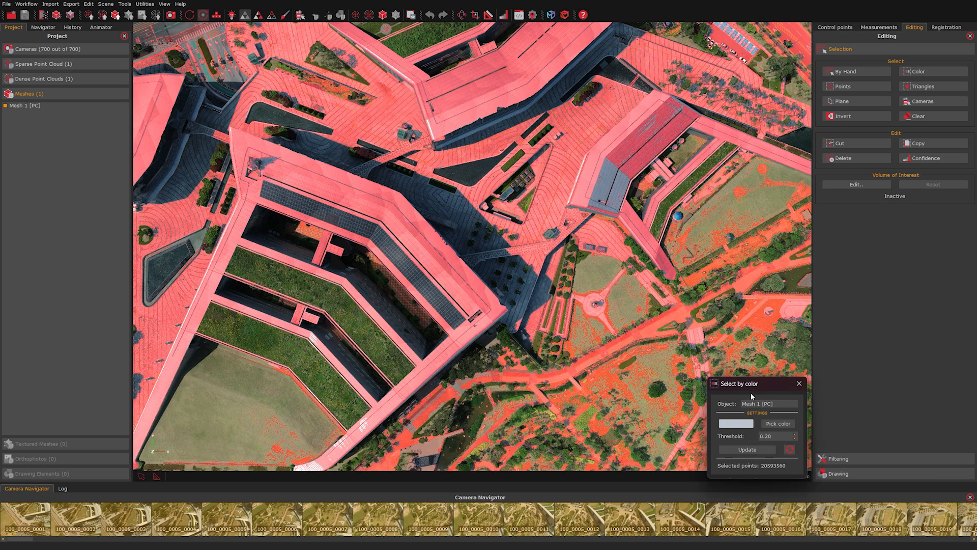
Step: Apply the same grey colour selection to Dense point cloud 1 and close the panel
left_click(782, 405)
left_click(781, 418)
left_click(748, 449)
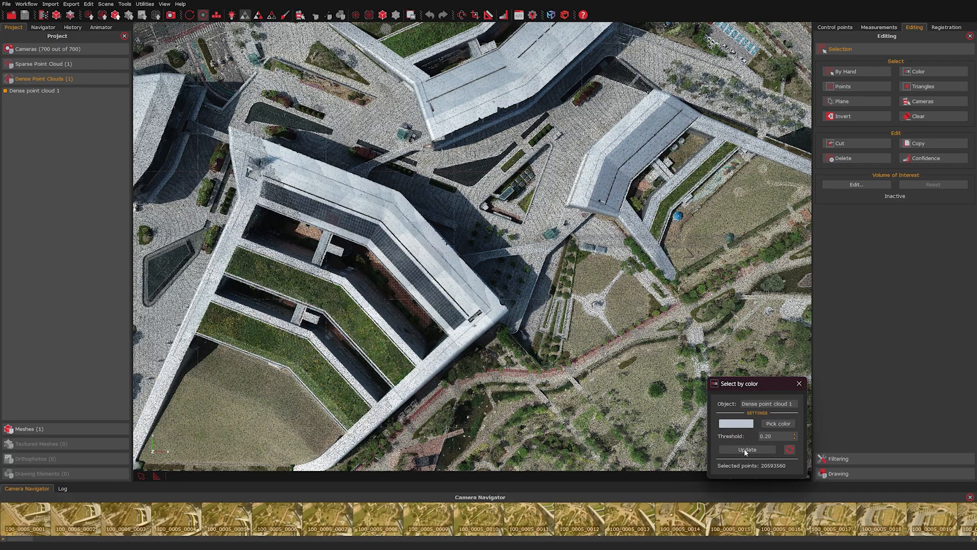
scroll(560, 323, "down", 5)
left_click_drag(511, 282, 594, 275)
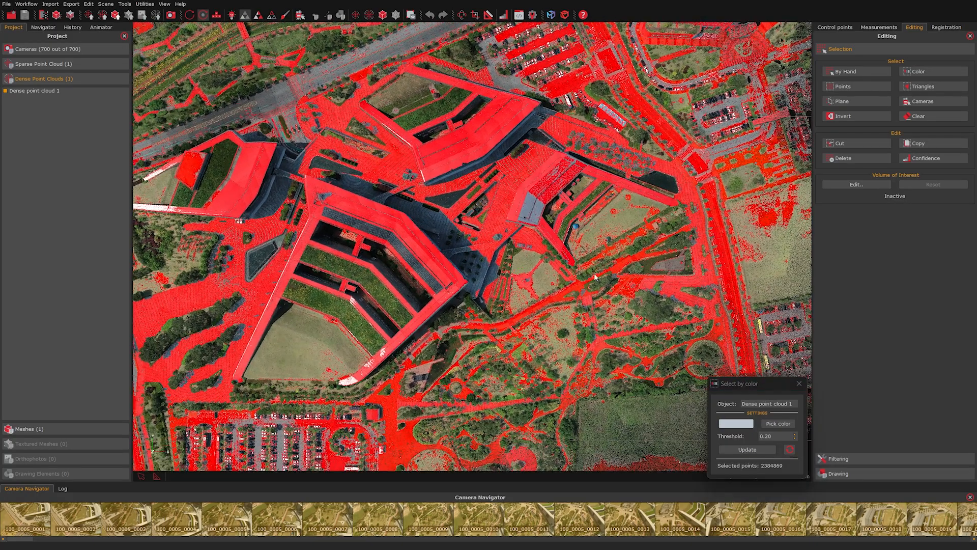
left_click(798, 383)
left_click(862, 86)
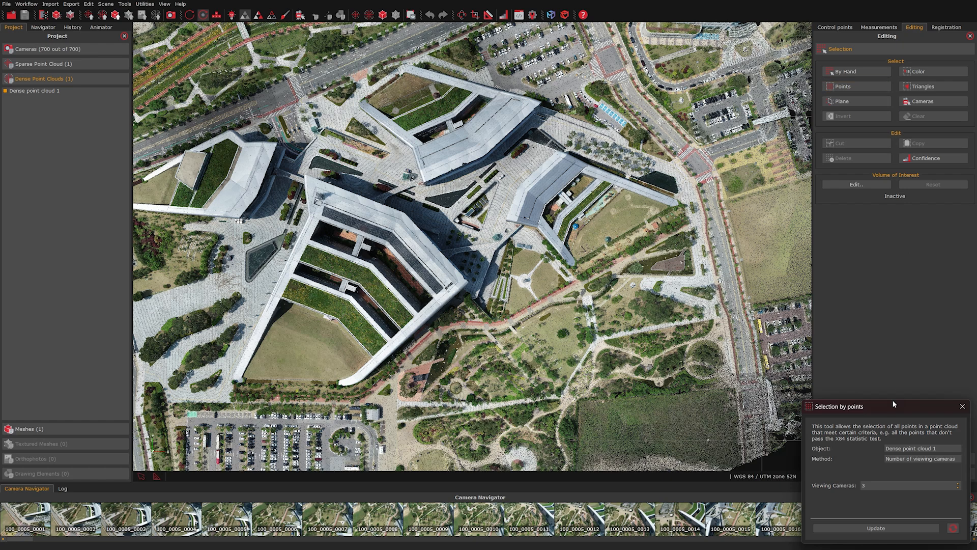
Step: Review the point-criteria methods, keeping Number of viewing cameras
left_click_drag(894, 404, 713, 312)
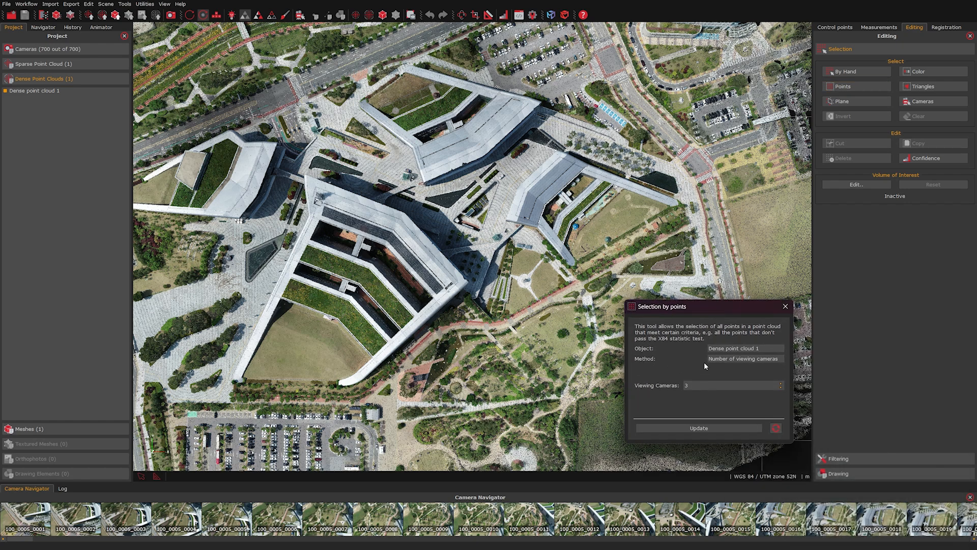
left_click(744, 359)
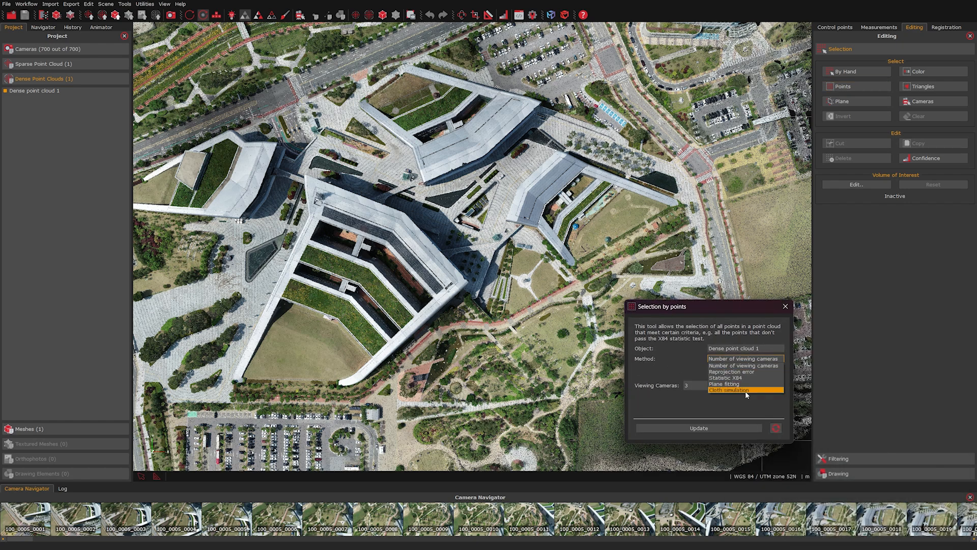
left_click(752, 360)
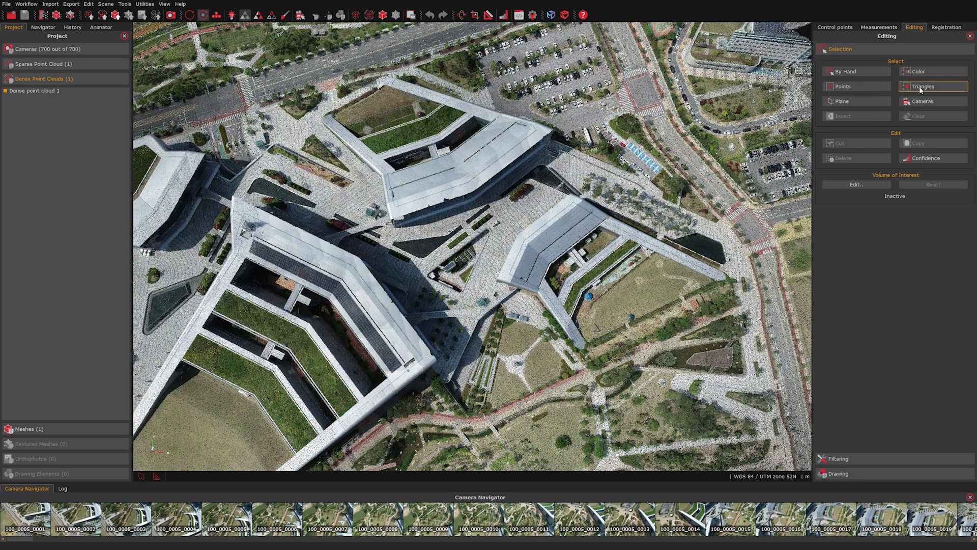
Step: Review the triangle-area selection methods, keeping Longest edge, then close that tool
left_click(920, 86)
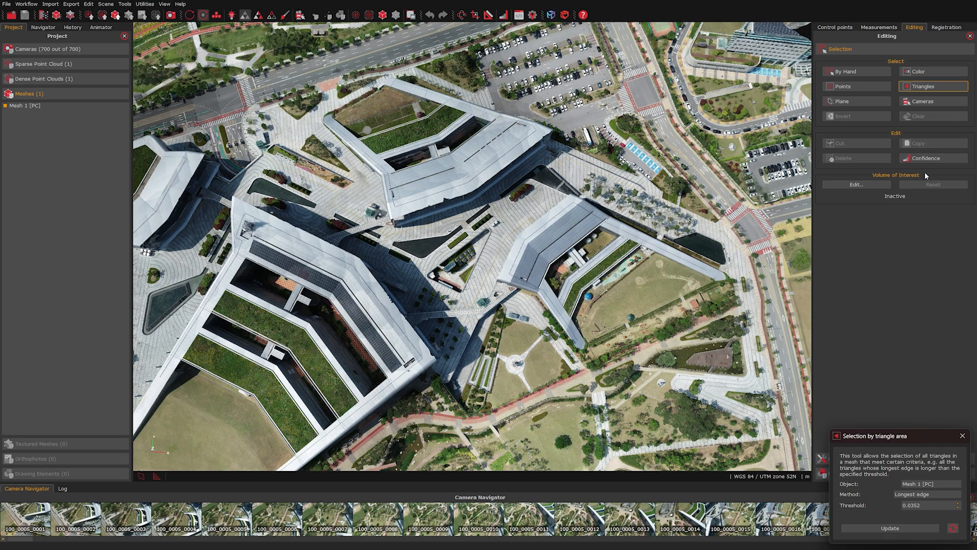
left_click_drag(875, 436, 724, 341)
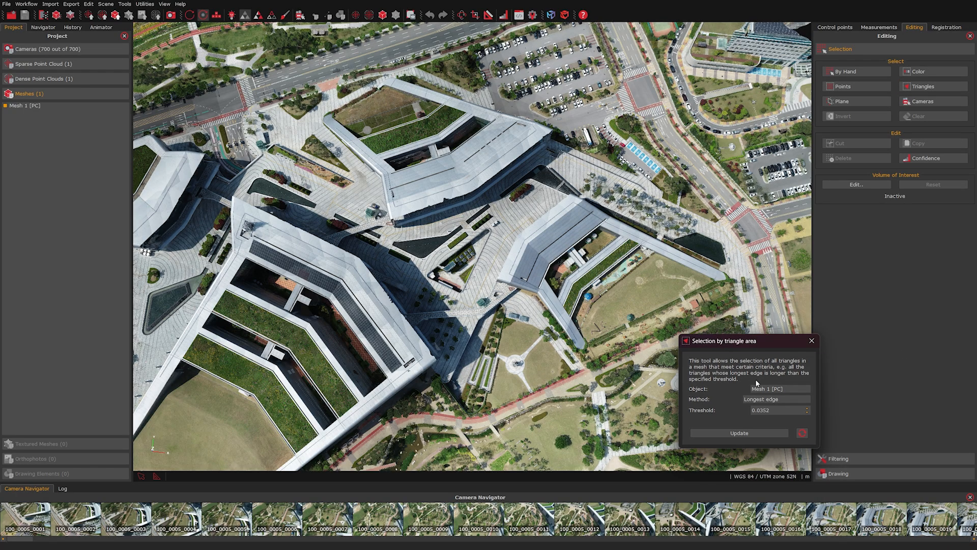
left_click(786, 399)
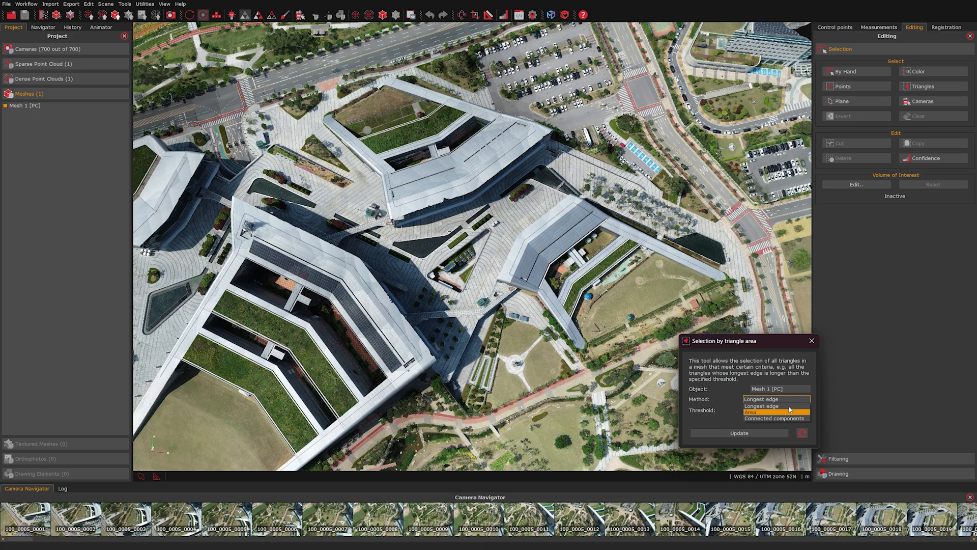
left_click(786, 399)
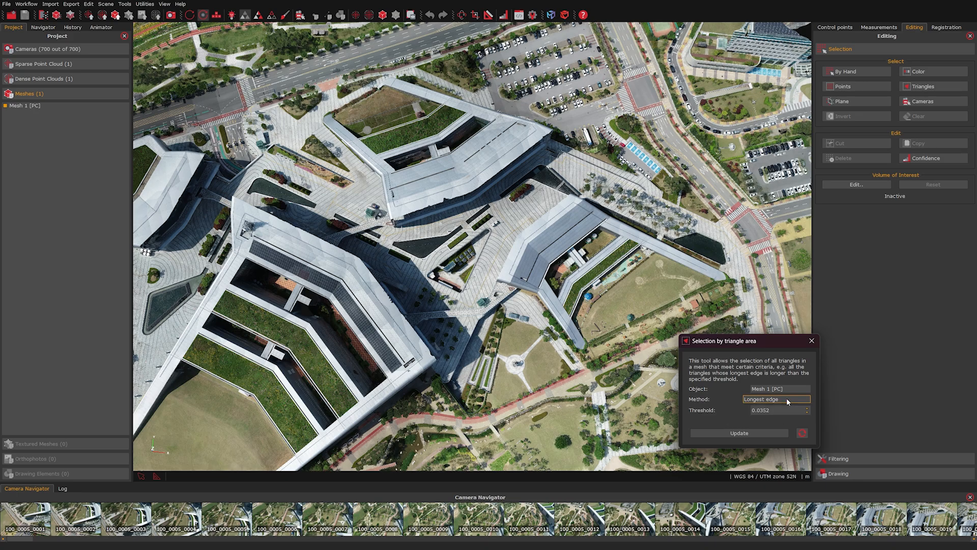
left_click(811, 341)
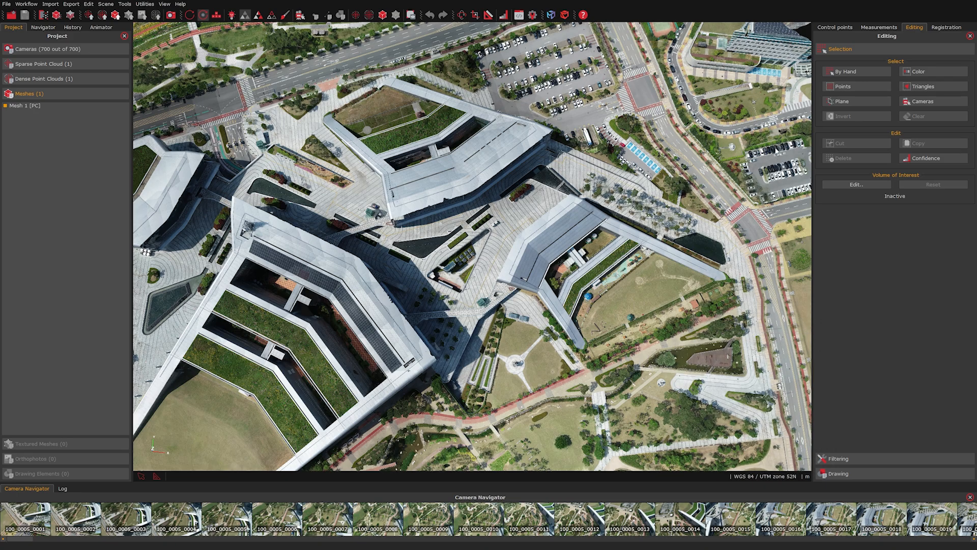
Step: Lower the cutting plane near the ground and update to select everything above it, then close the tool
left_click(841, 101)
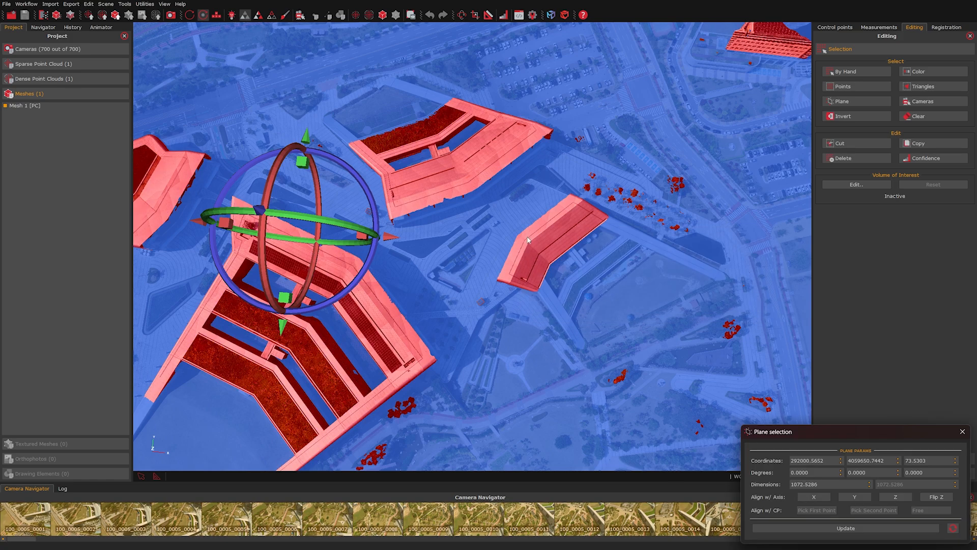
scroll(528, 239, "down", 6)
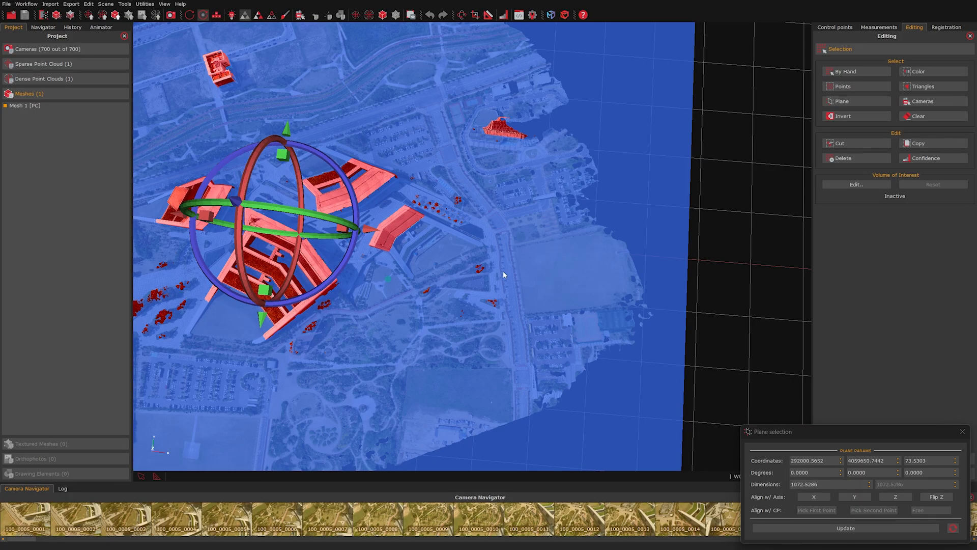
middle_click_drag(387, 278, 505, 273)
left_click_drag(493, 315, 504, 213)
left_click_drag(399, 369, 399, 376)
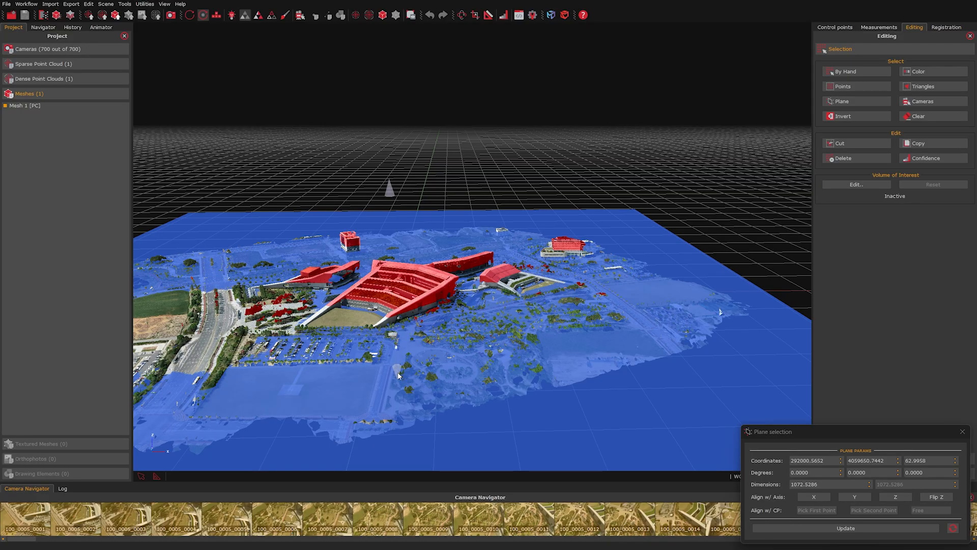
left_click_drag(790, 429, 629, 347)
left_click(702, 447)
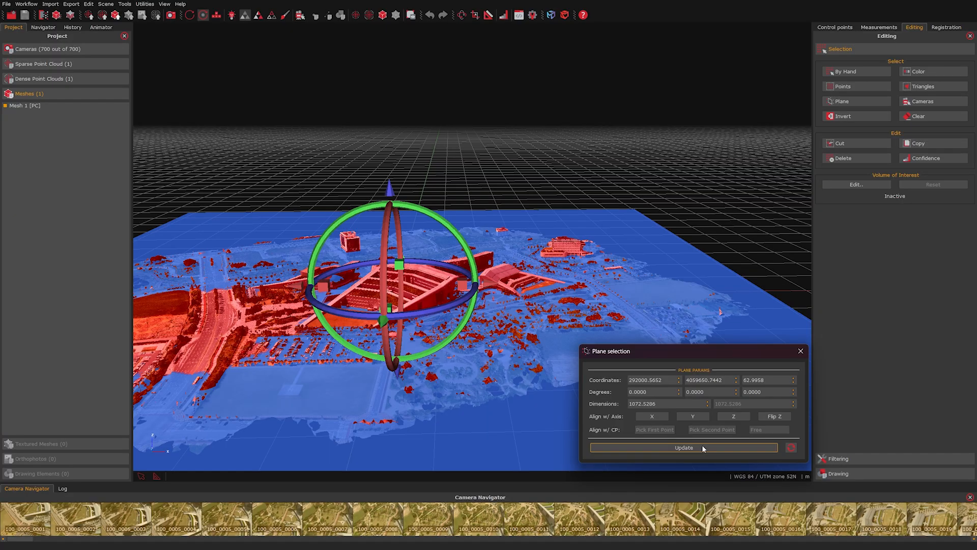
left_click(800, 351)
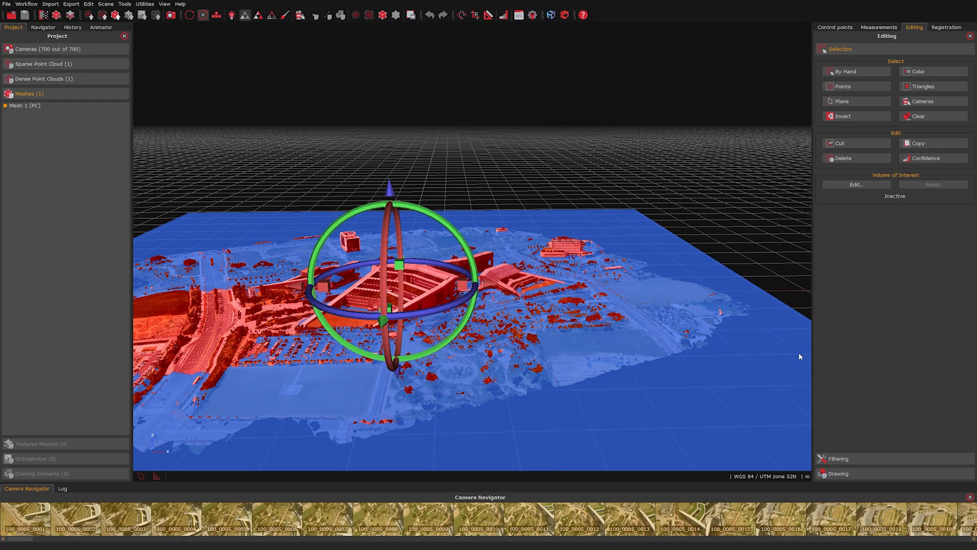
left_click_drag(370, 306, 370, 309)
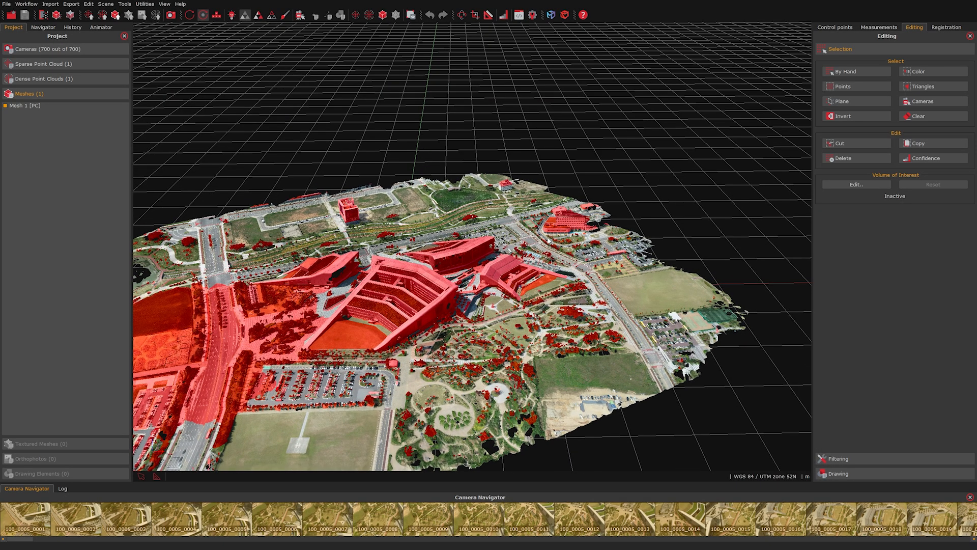
left_click_drag(443, 294, 459, 290)
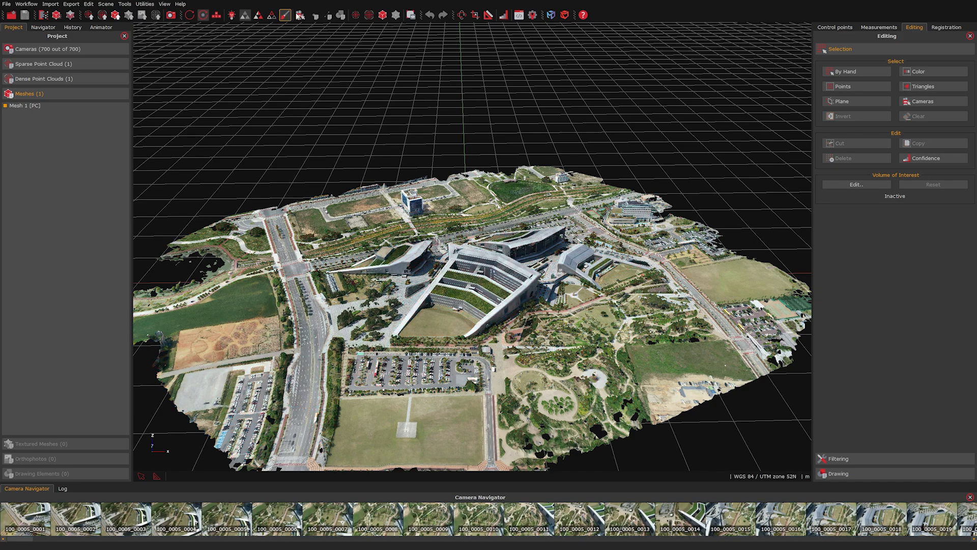
Step: Show the cameras and rectangle-select the 376 over the central building complex
left_click(301, 15)
left_click_drag(461, 336, 456, 358)
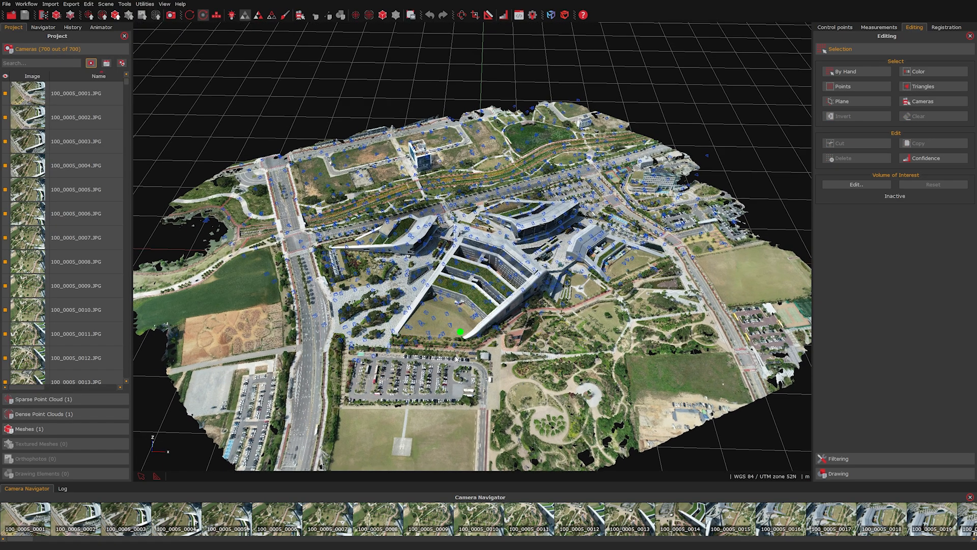
left_click(922, 102)
left_click_drag(855, 428, 765, 349)
left_click_drag(492, 257, 616, 329)
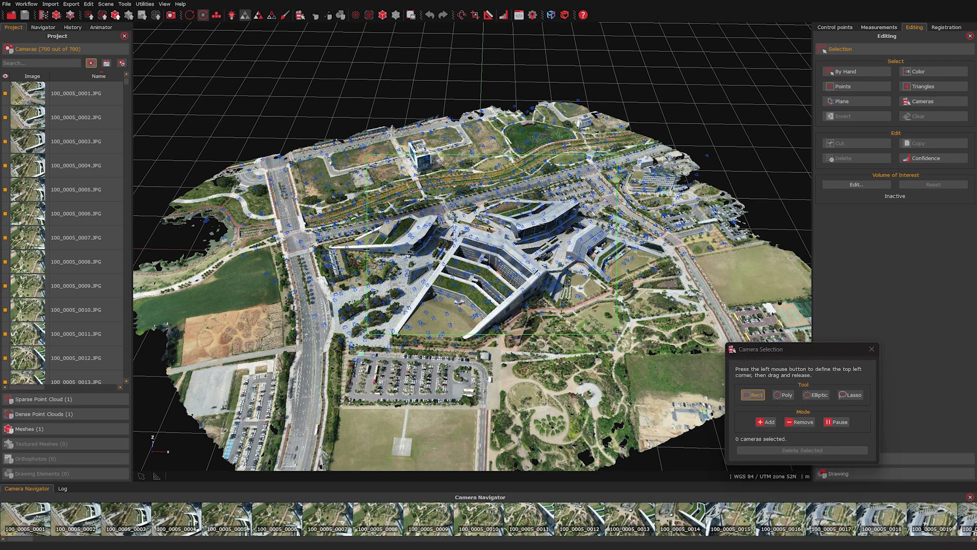
scroll(448, 264, "up", 5)
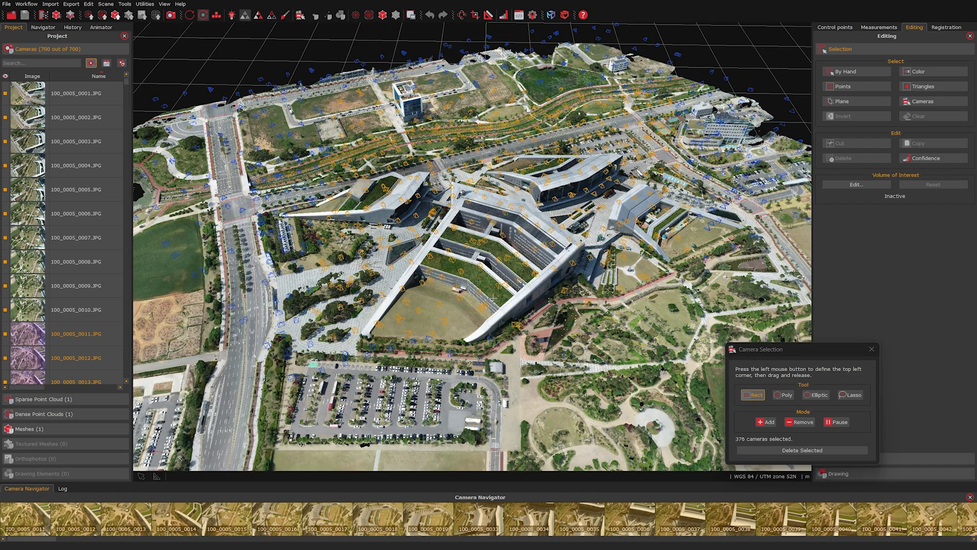
left_click(836, 421)
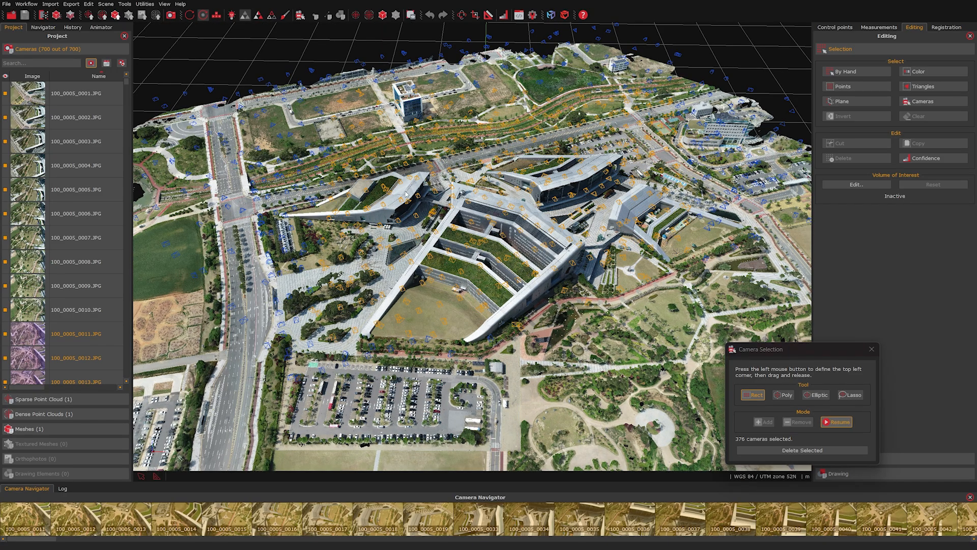
left_click_drag(387, 265, 402, 227)
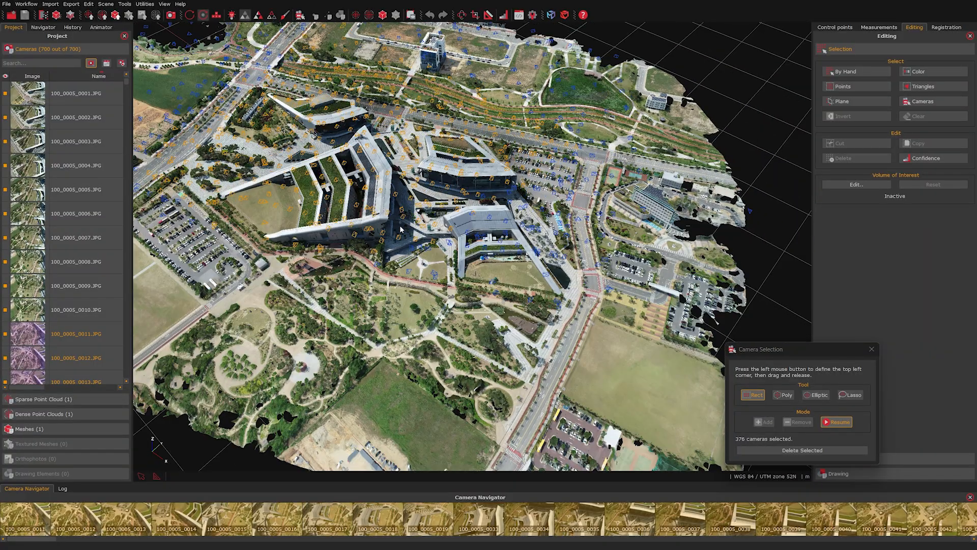
left_click(872, 349)
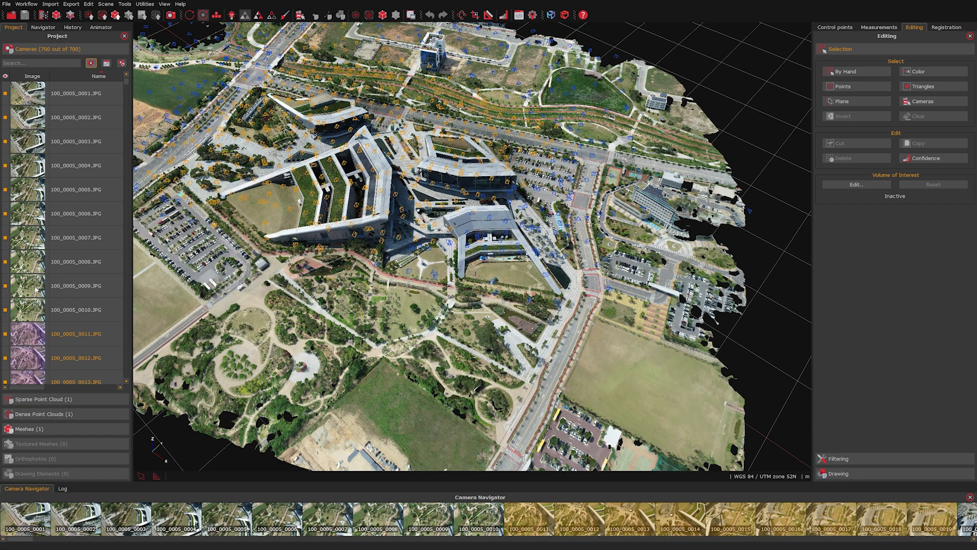
Step: Move the view to camera 100_0005_0016.JPG's viewpoint
scroll(36, 289, "down", 4)
right_click(79, 167)
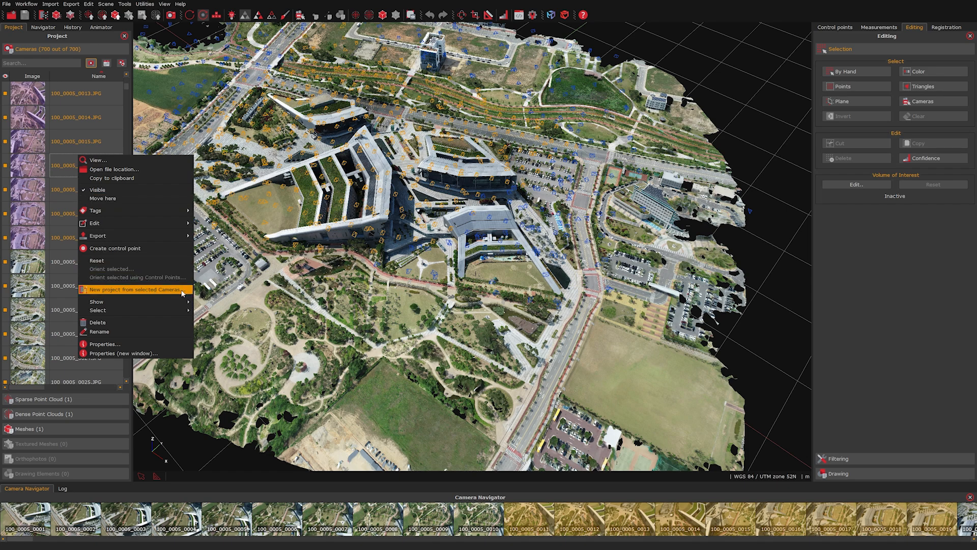
left_click(762, 247)
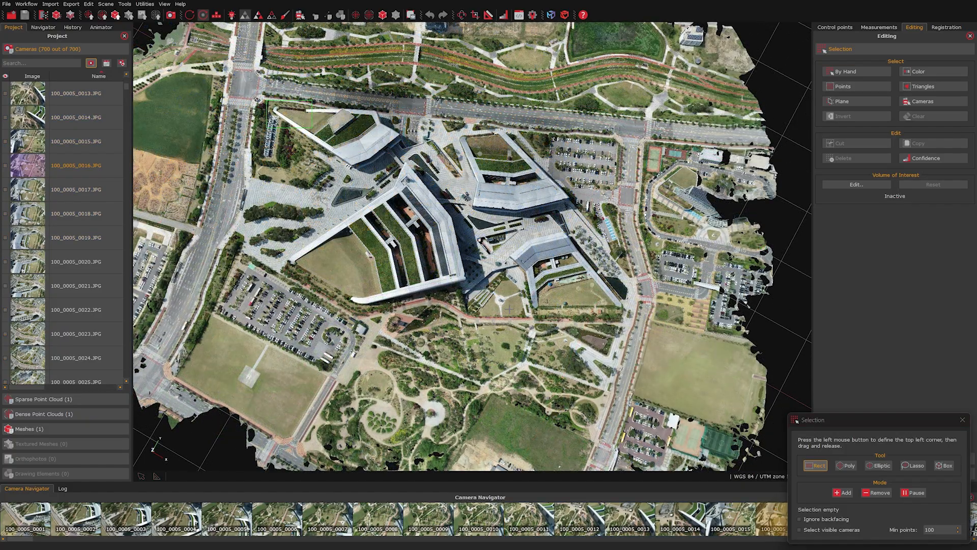
Step: Rectangle-select the central buildings, invert the selection, and delete all the surrounding mesh
left_click_drag(312, 127, 575, 340)
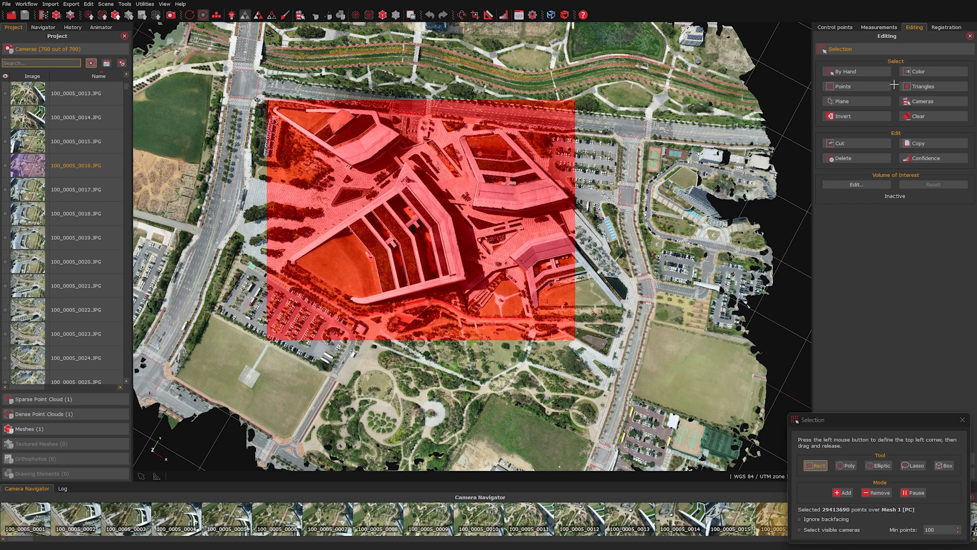
left_click(869, 118)
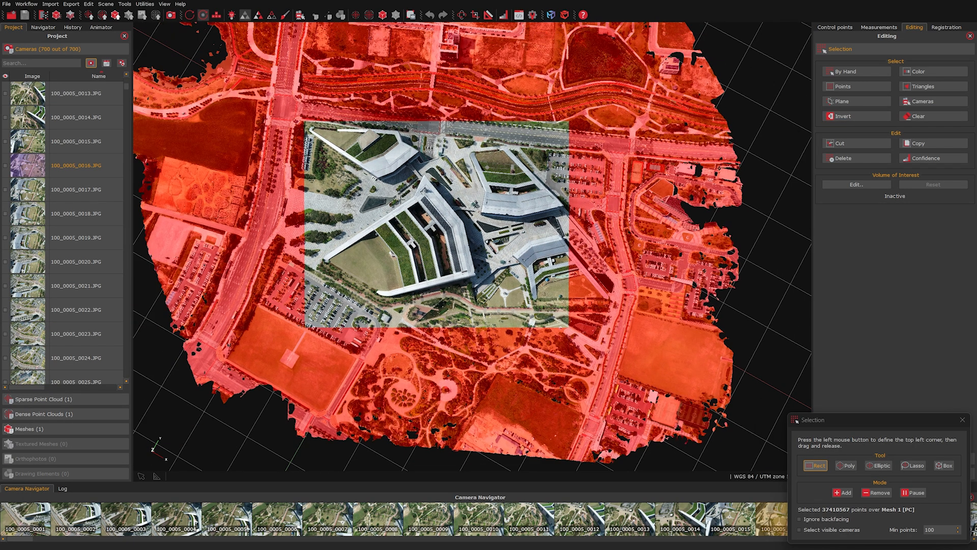
middle_click_drag(401, 200, 419, 218)
left_click(942, 116)
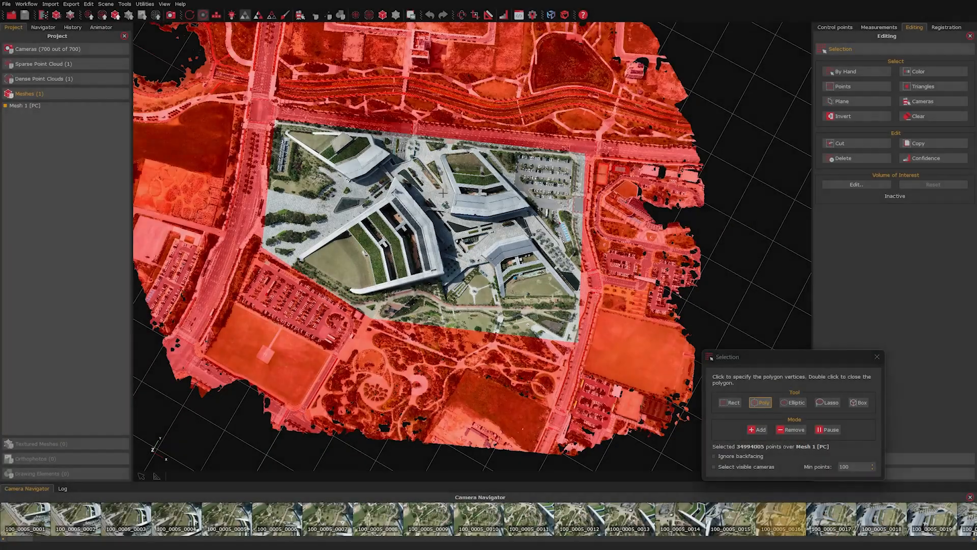
scroll(454, 230, "up", 3)
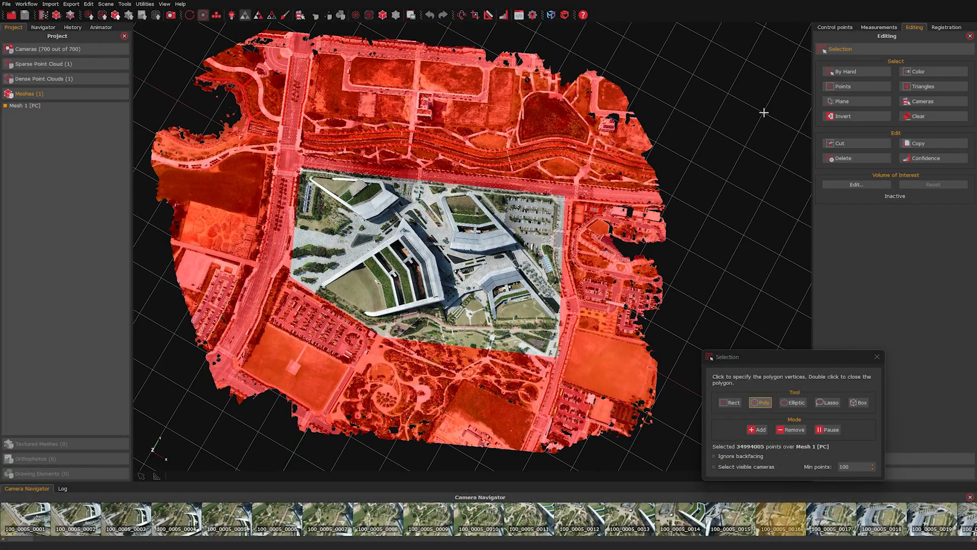
left_click(875, 158)
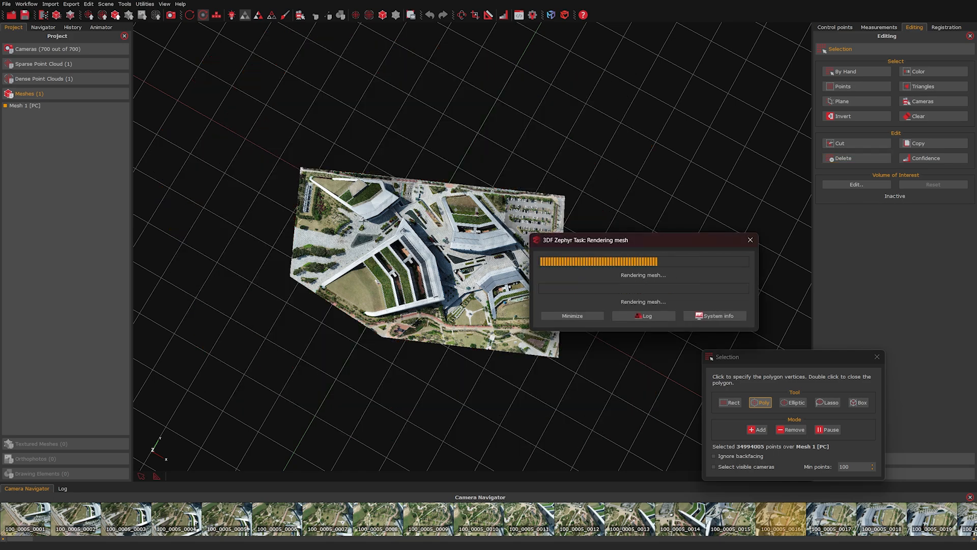
right_click_drag(363, 222, 374, 340)
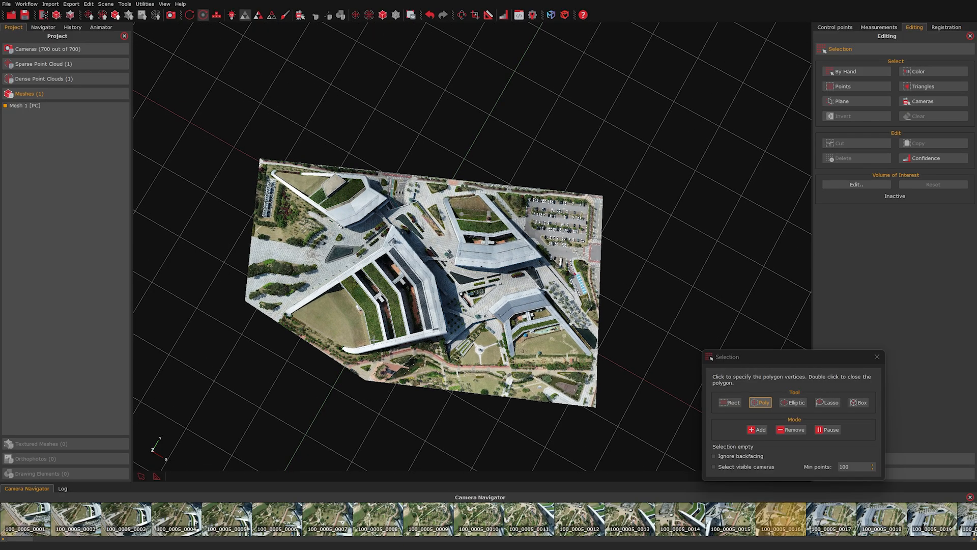
scroll(378, 317, "up", 3)
middle_click_drag(379, 335, 427, 277)
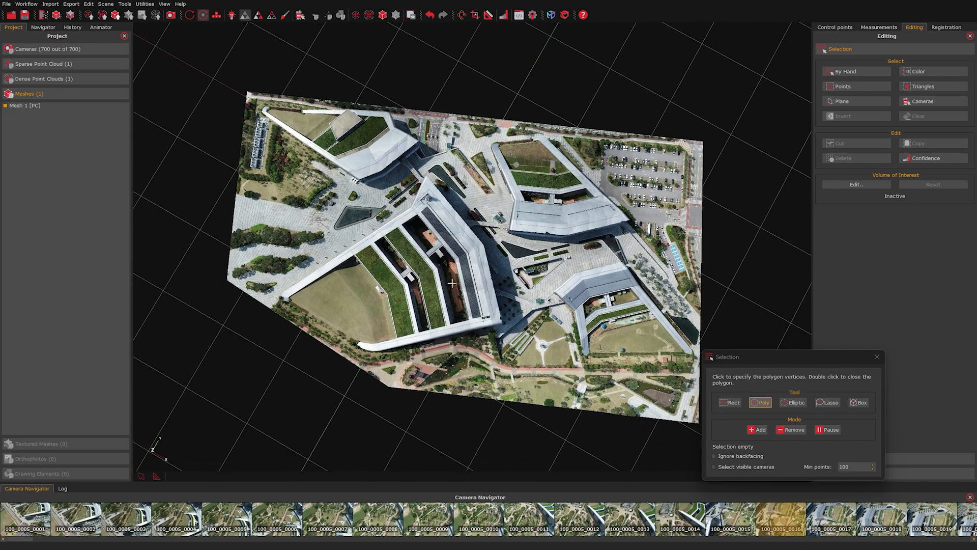
Step: Reorient the view and draw a polygon selection around the central wedge-shaped building
left_click(823, 430)
left_click_drag(486, 362, 504, 371)
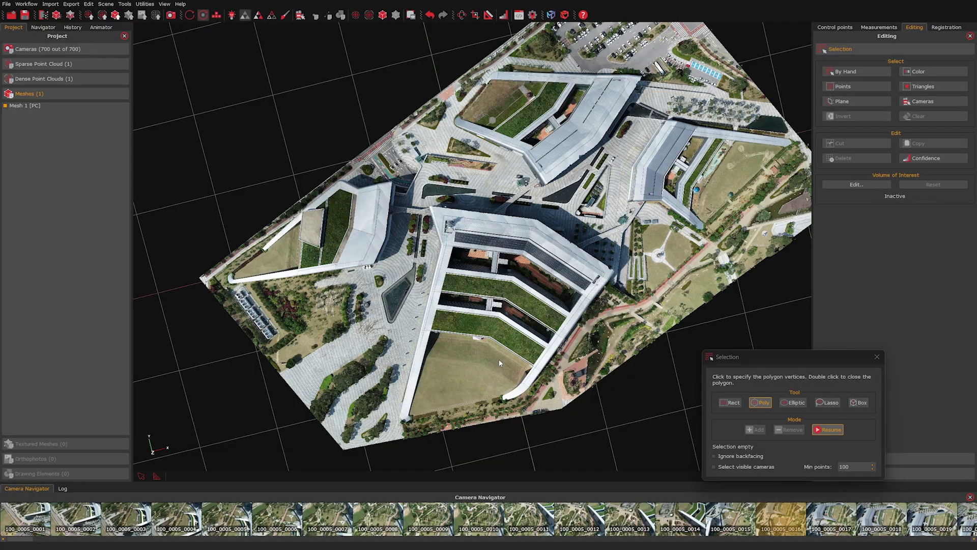
left_click(823, 431)
left_click(383, 438)
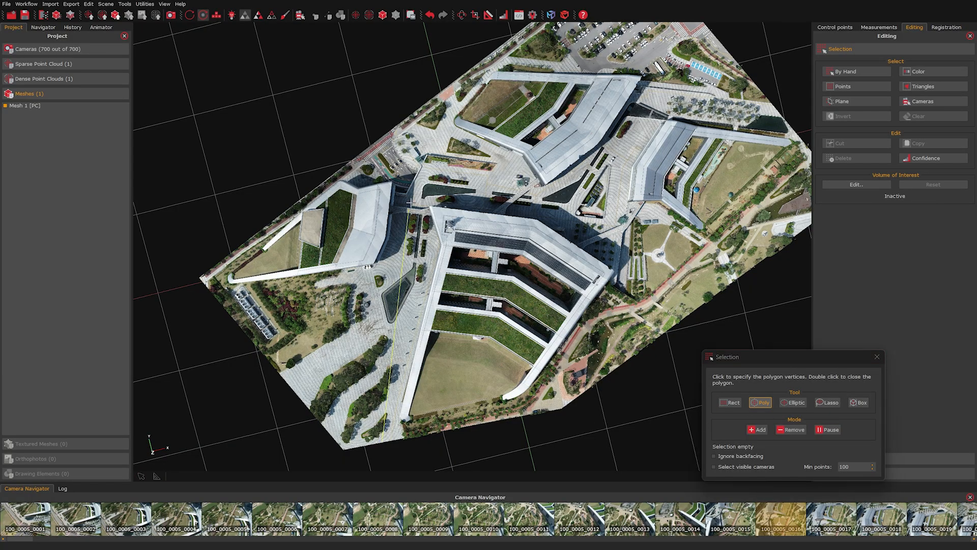
left_click(422, 194)
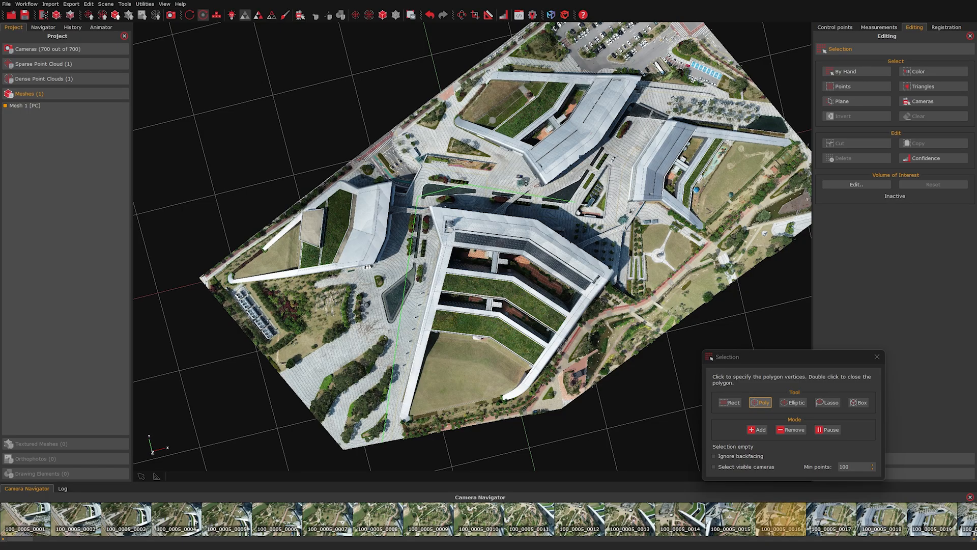
left_click(524, 426)
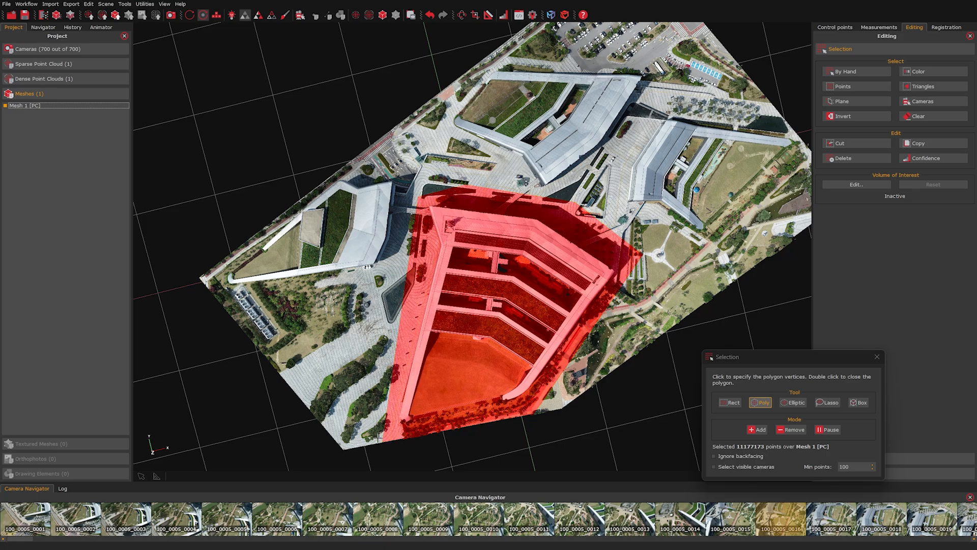
left_click(876, 356)
Step: Cut the building into Mesh 1 [PC] Selection and re-show the original mesh to see the hole
left_click(858, 143)
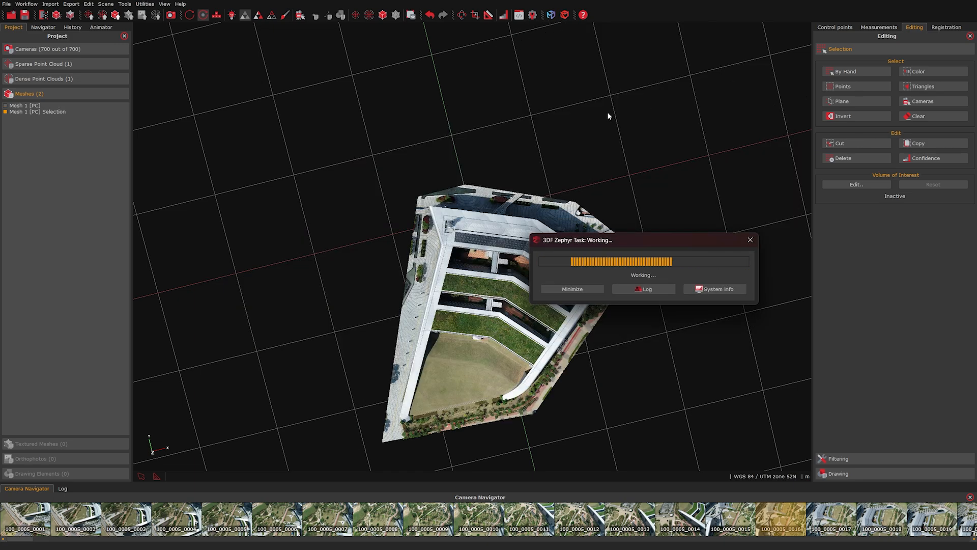
left_click_drag(491, 272, 466, 263)
left_click(5, 106)
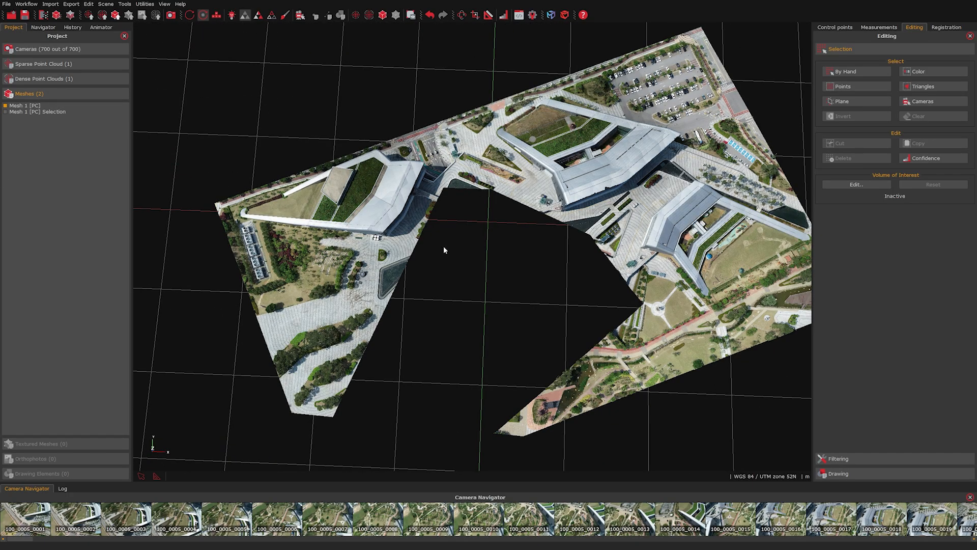
mouse_move(444, 250)
left_mouse_down()
mouse_move(484, 266)
mouse_move(432, 239)
left_mouse_up()
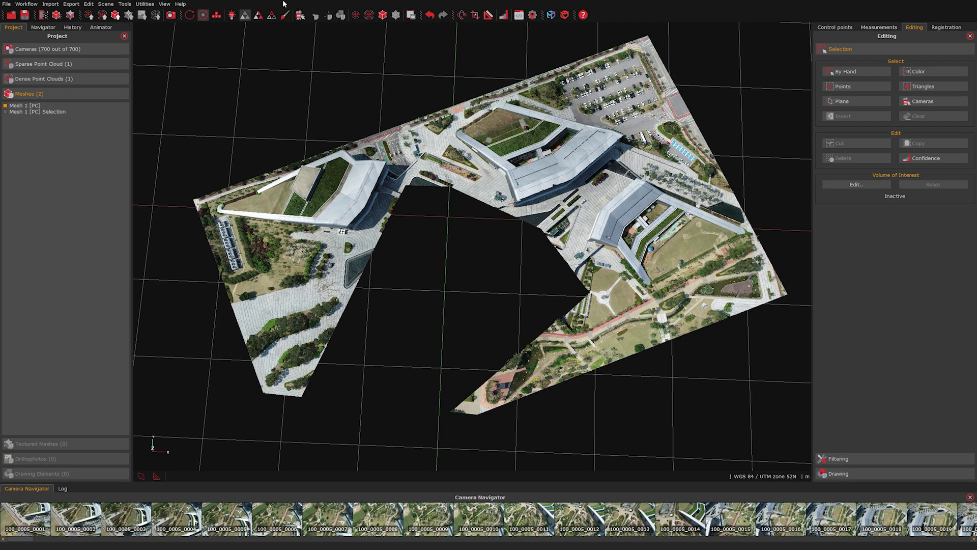
Step: Undo the cut and polygon-select the central building again
left_click(429, 15)
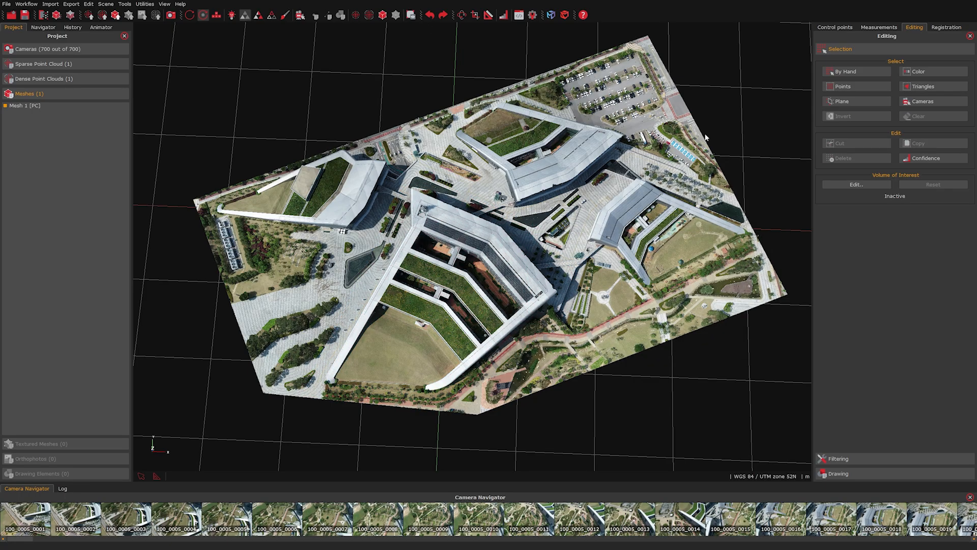
left_click(846, 71)
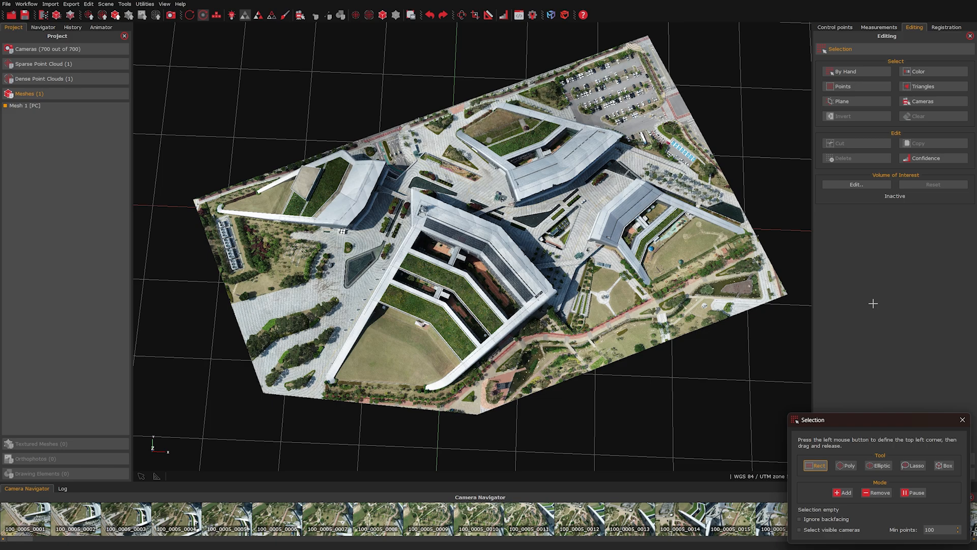
left_click(848, 466)
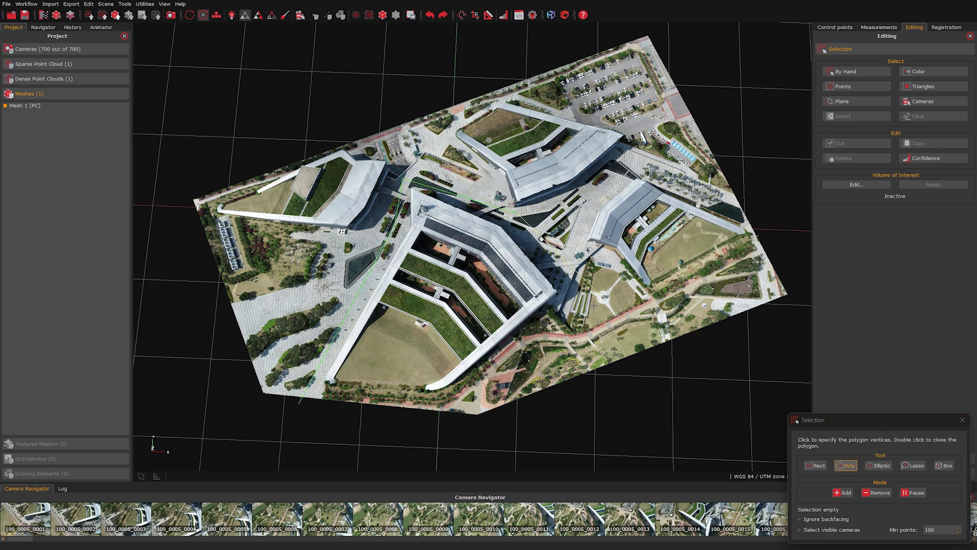
double_click(300, 403)
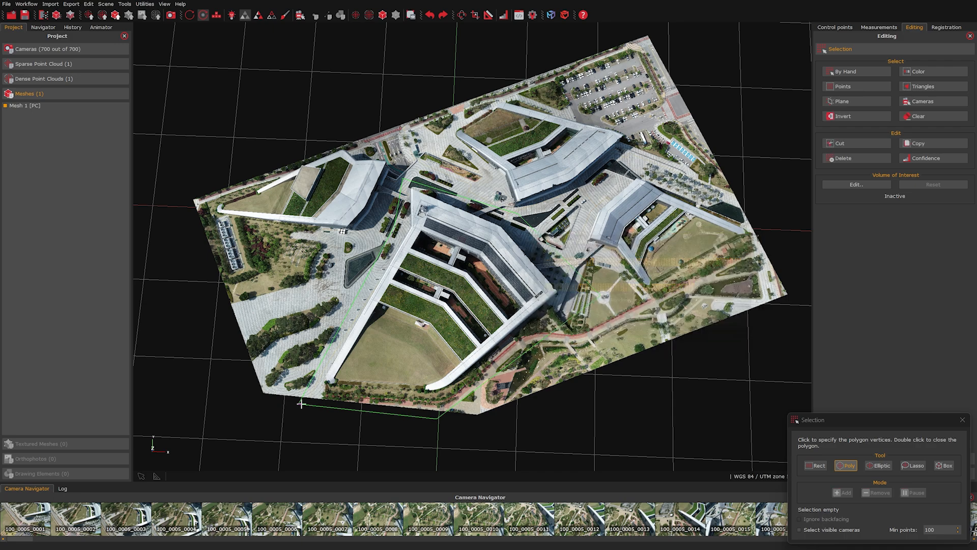
Step: Copy the selected building into a new mesh and display the full Mesh 1 [PC] again
left_click(945, 145)
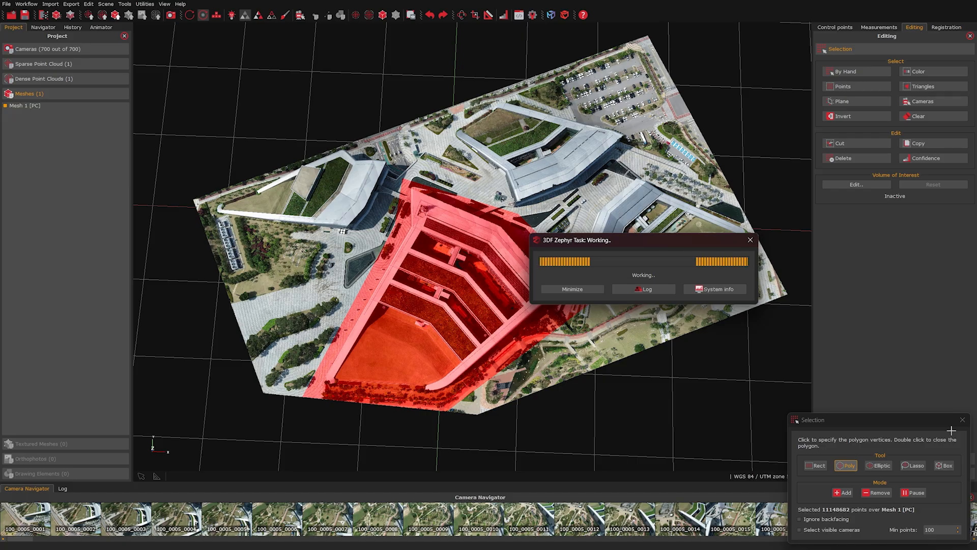
left_click(964, 420)
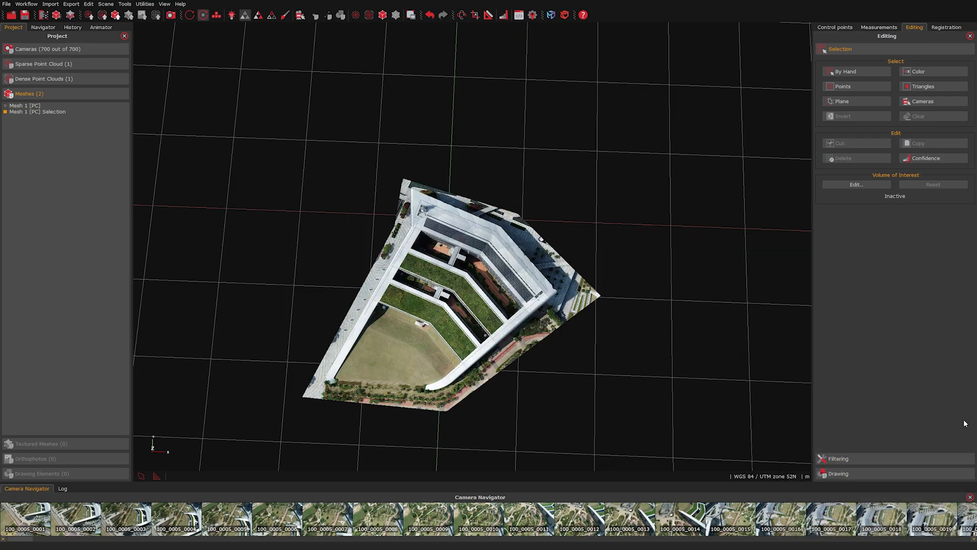
left_click_drag(386, 257, 374, 275)
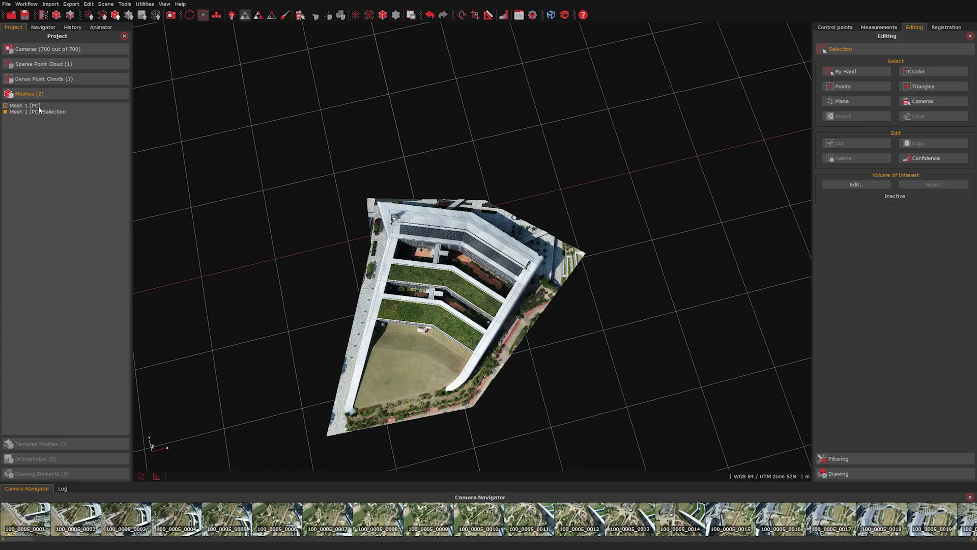
left_click(6, 107)
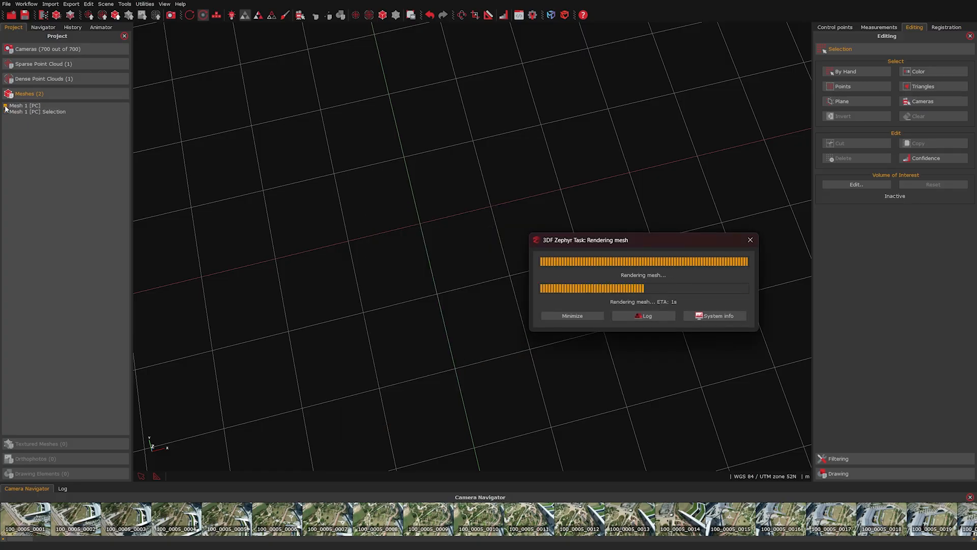
left_click_drag(354, 301, 470, 316)
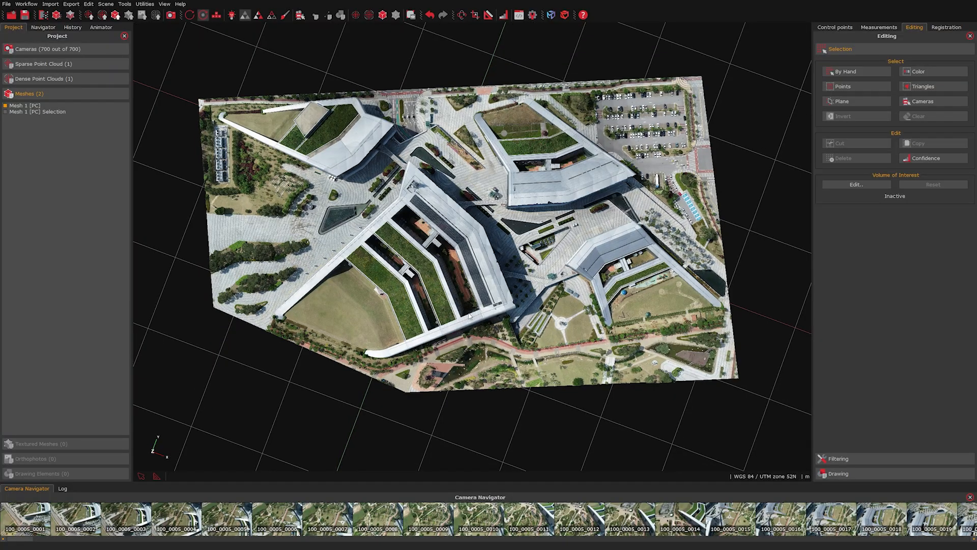
Step: Switch the dense point cloud to its confidence view and orbit it to a low tilted angle
left_click(940, 158)
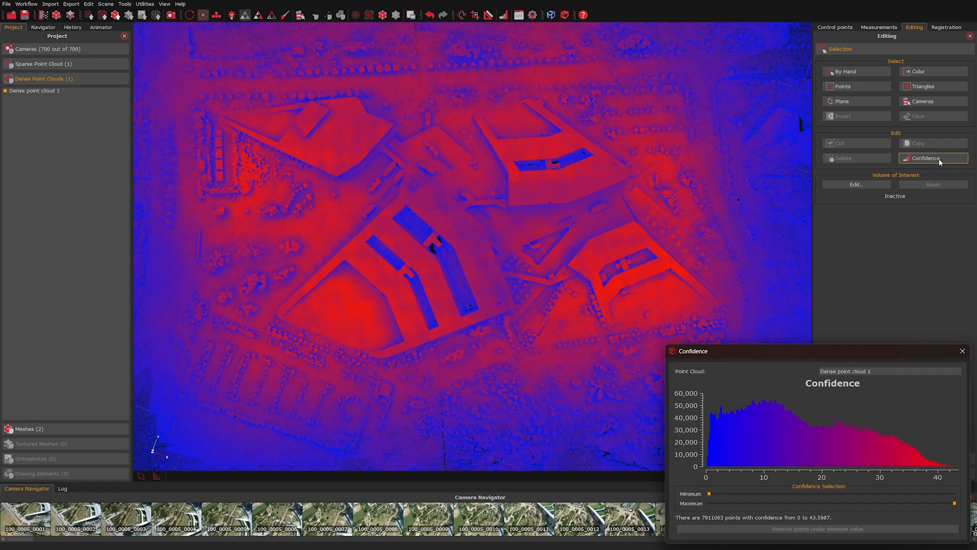
scroll(483, 224, "down", 5)
left_click_drag(482, 225, 341, 245)
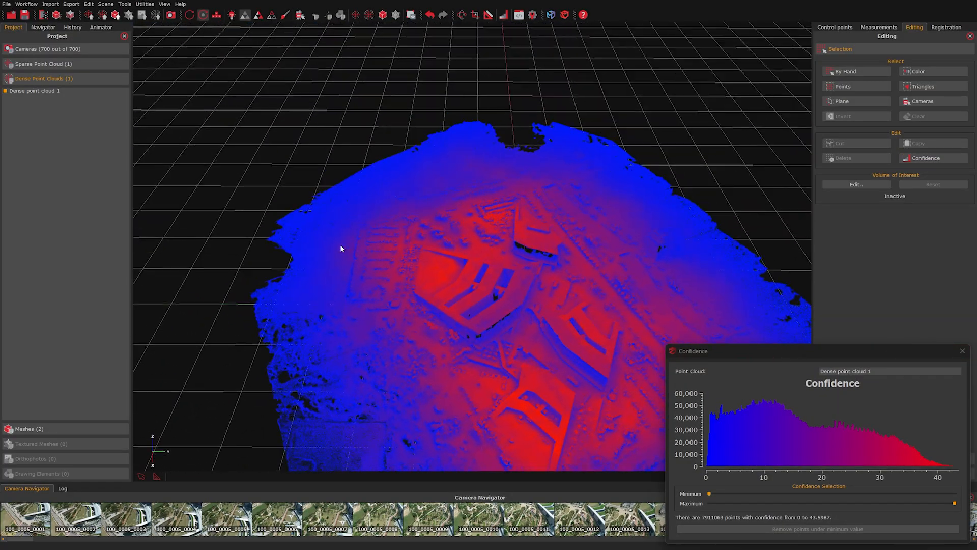
left_click_drag(584, 343, 444, 254)
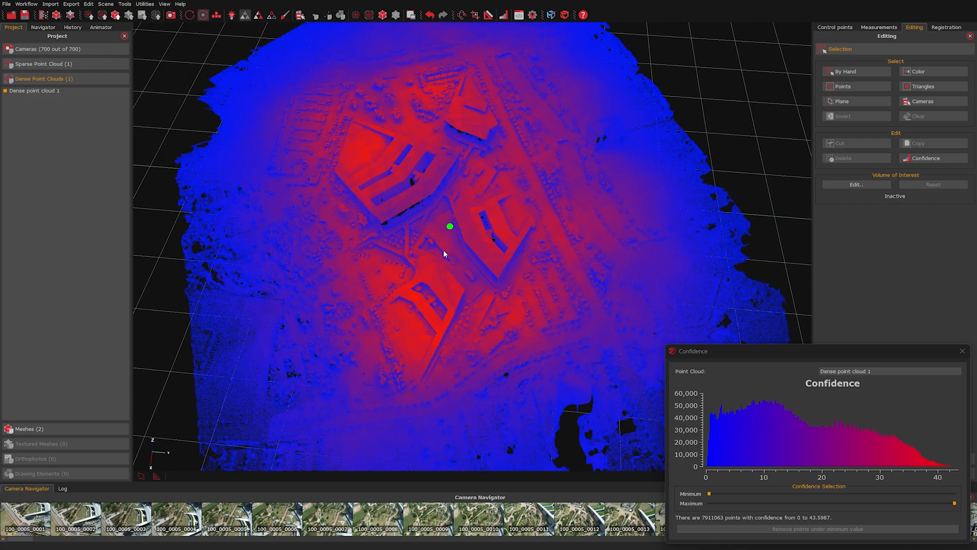
left_click_drag(756, 360, 670, 280)
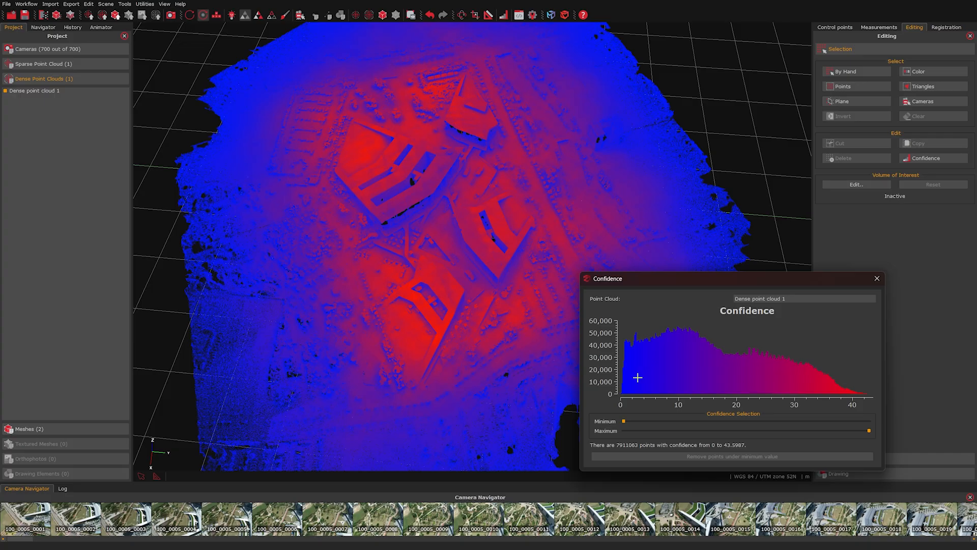
left_click_drag(427, 301, 426, 244)
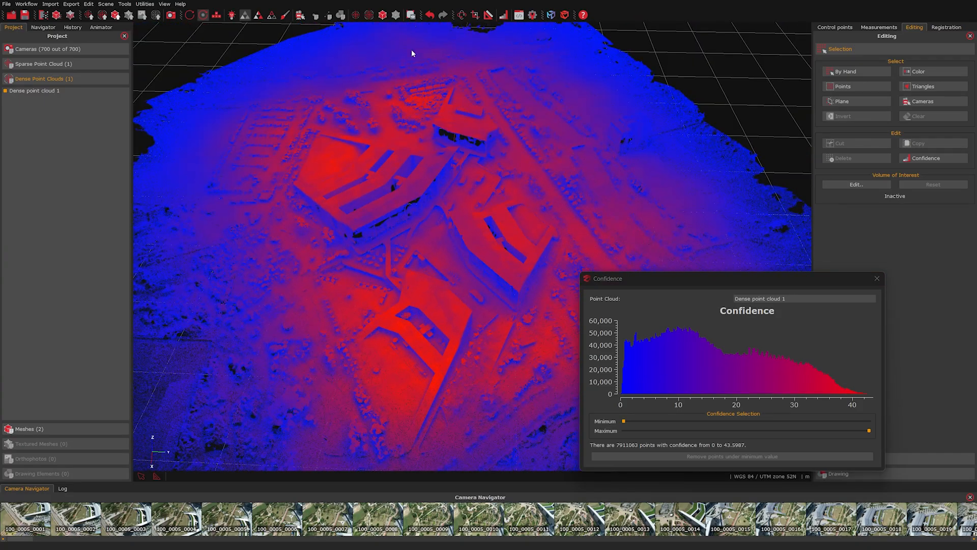
left_click(299, 18)
scroll(392, 247, "down", 4)
left_click_drag(393, 253, 376, 285)
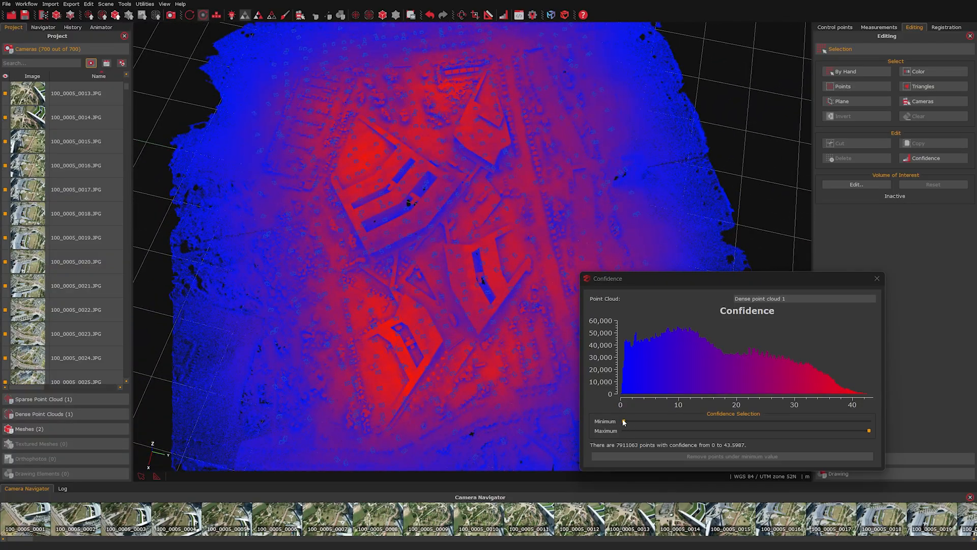
Step: Set the confidence range to minimum 8.54877 and maximum 43.0858
left_click_drag(623, 421, 642, 422)
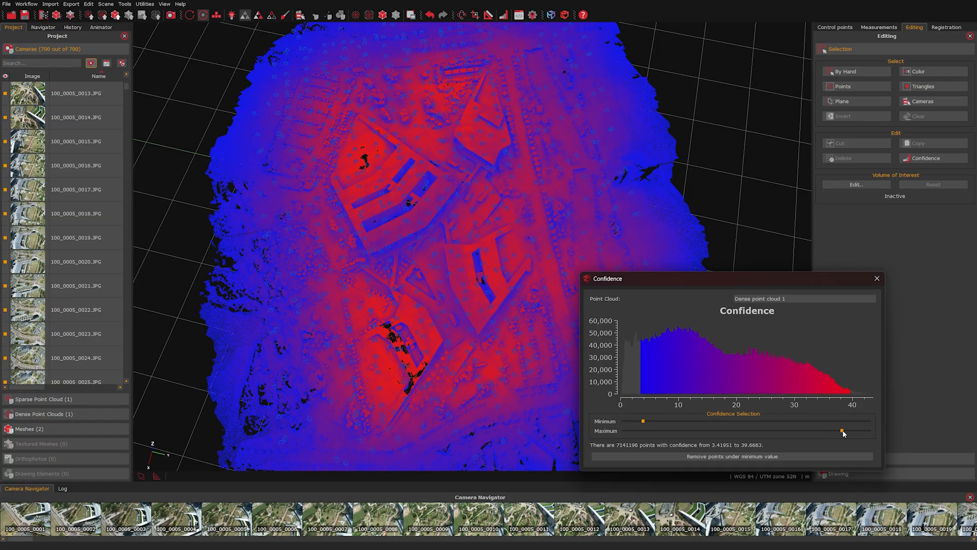
left_click_drag(842, 431, 834, 430)
left_click_drag(643, 422, 673, 422)
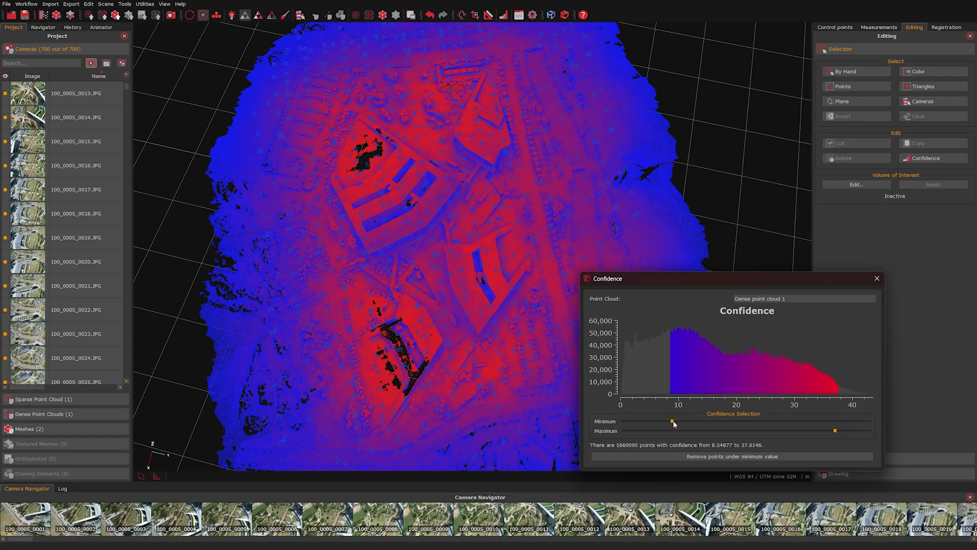
left_click_drag(866, 433, 867, 432)
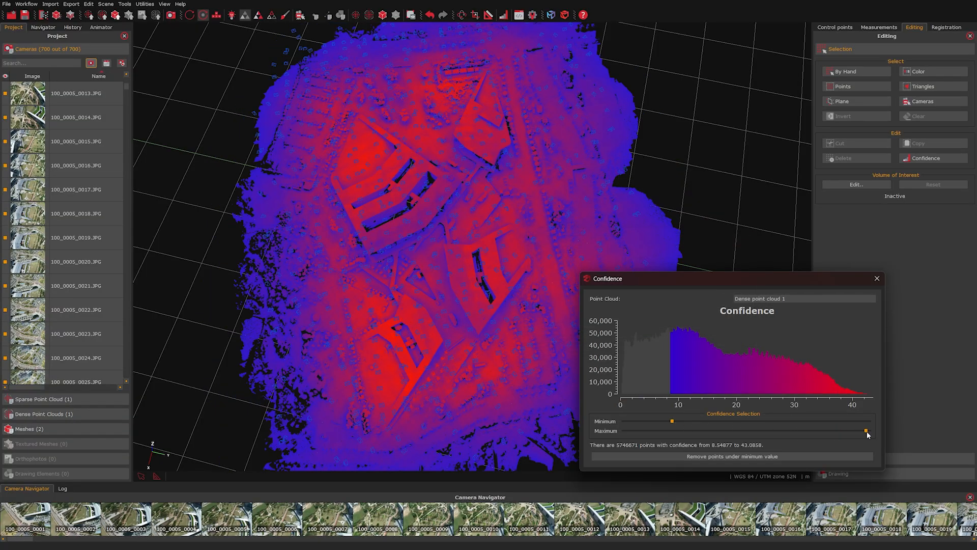
left_click_drag(480, 229, 512, 248)
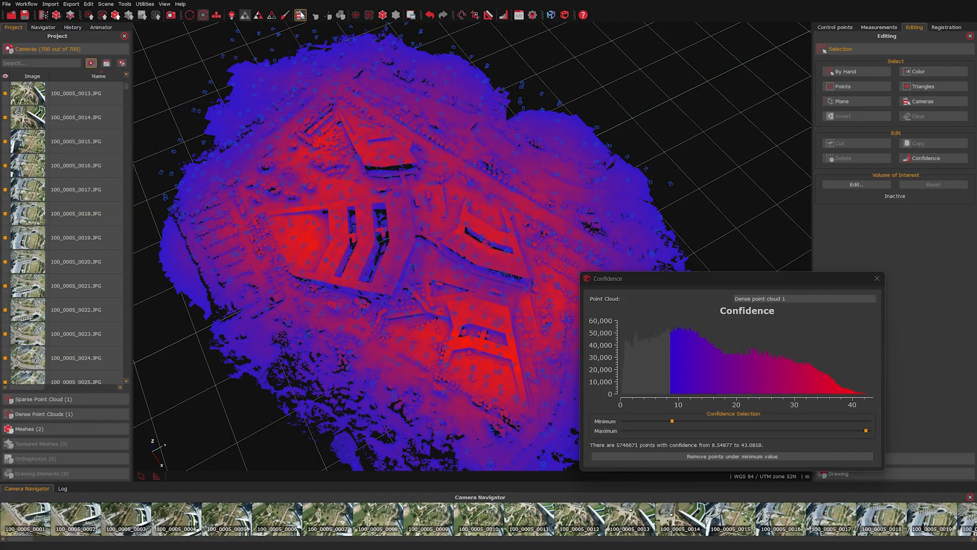
middle_click_drag(450, 281, 409, 239)
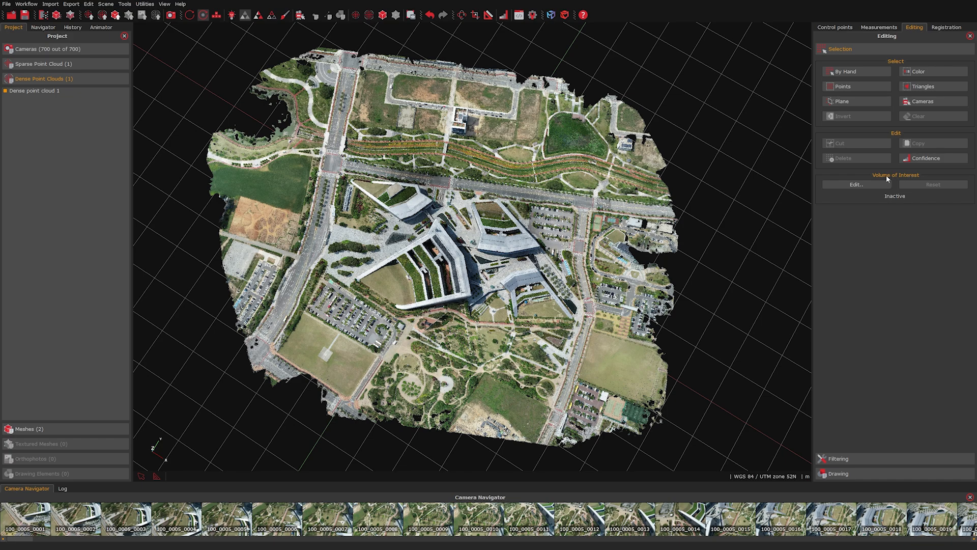
Step: Rotate the volume-of-interest box and push its front face inward to trim the cloud
left_click(857, 184)
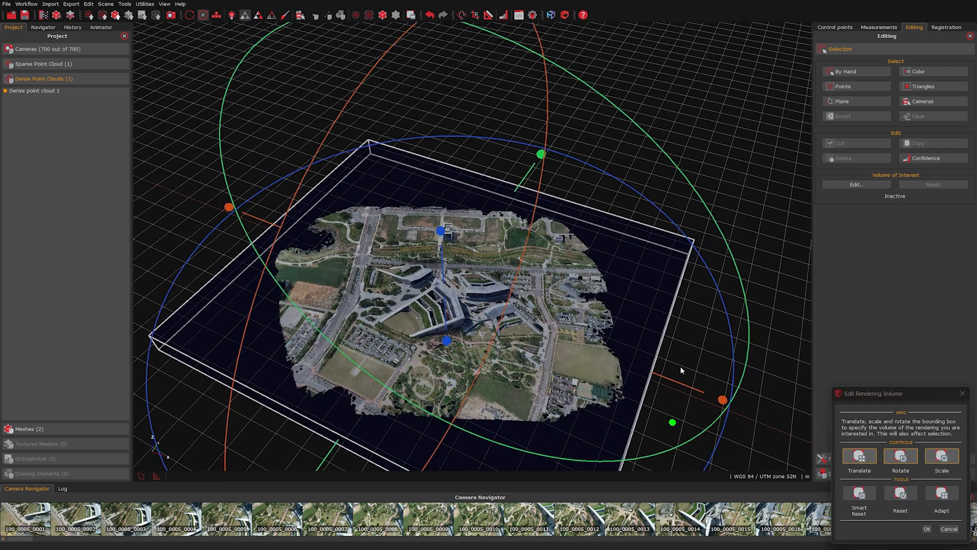
middle_click_drag(673, 419, 672, 330)
left_click_drag(621, 431, 746, 352)
left_click_drag(422, 419, 429, 327)
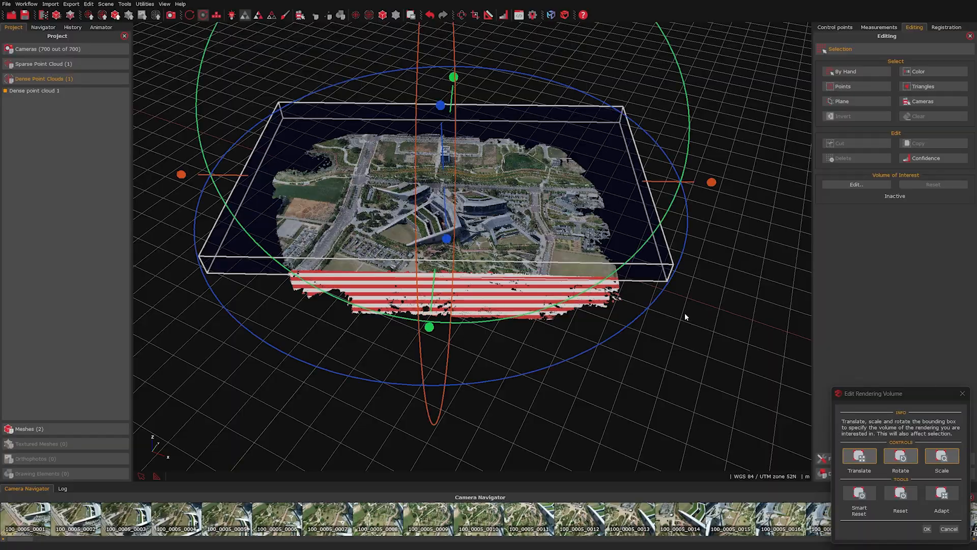
Step: Tighten the box around the central campus buildings and apply it as the volume of interest
left_click_drag(685, 316, 519, 351)
left_click_drag(524, 391, 496, 342)
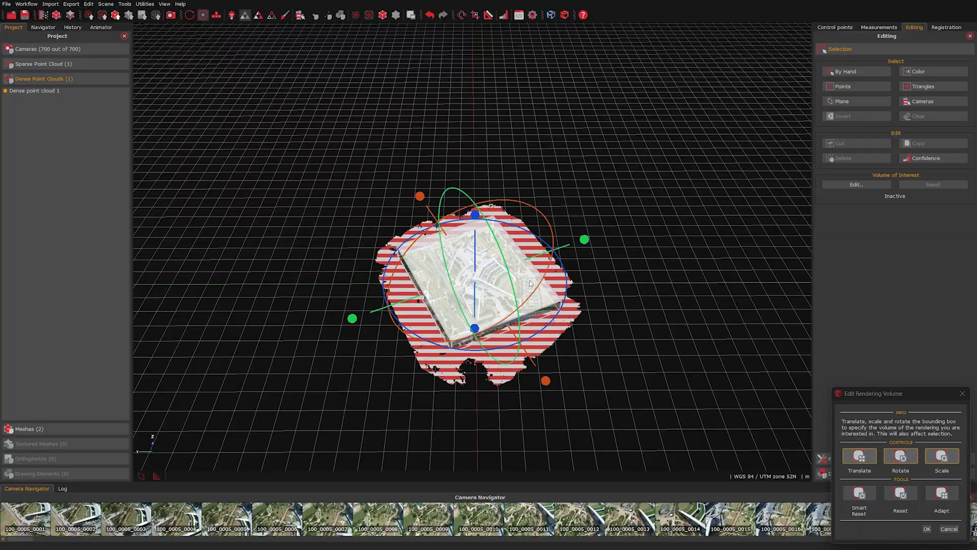
scroll(473, 301, "up", 2)
mouse_move(473, 301)
middle_mouse_down()
mouse_move(443, 199)
mouse_move(457, 303)
middle_mouse_up()
scroll(443, 199, "up", 1)
scroll(457, 303, "up", 2)
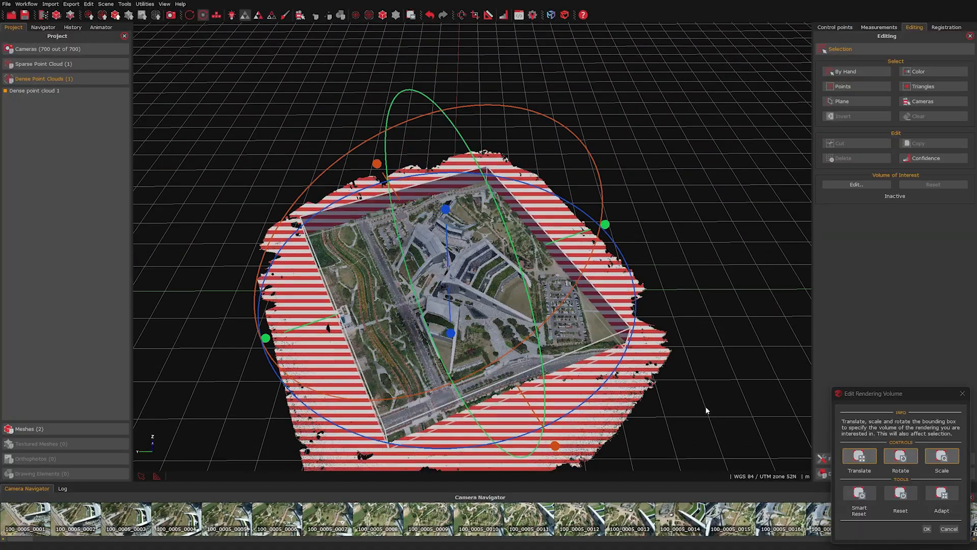
left_click_drag(923, 393, 759, 311)
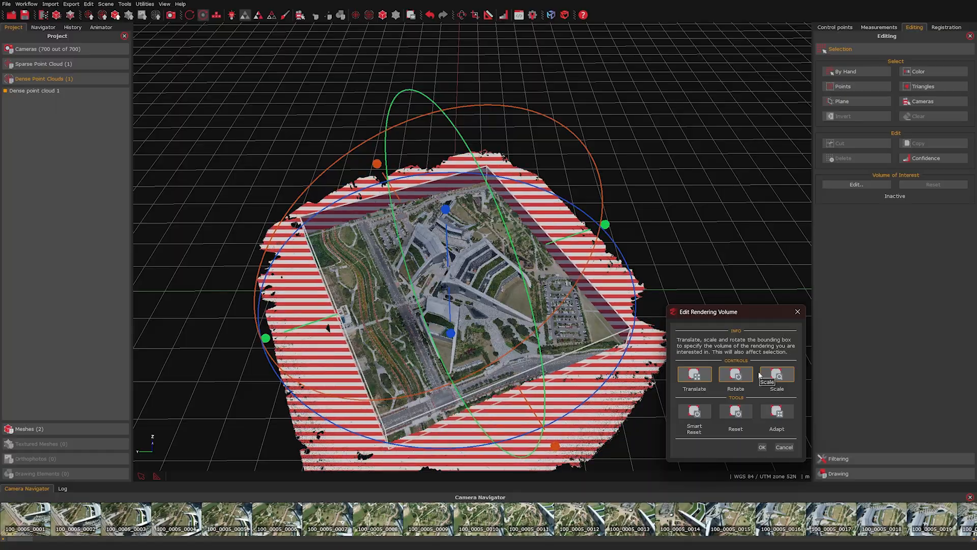
left_click(762, 446)
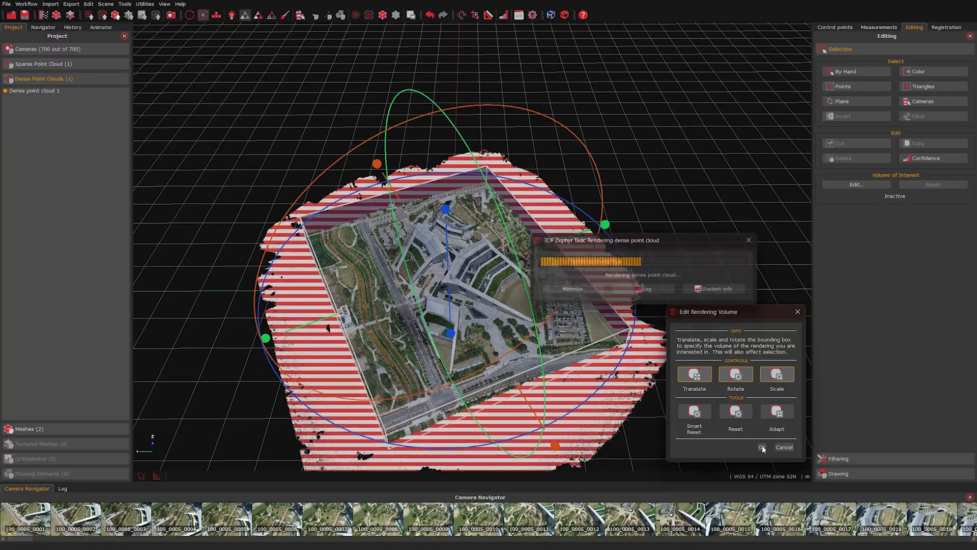
Step: Orbit and pan the cropped campus cloud to inspect it from several angles
left_click_drag(502, 331, 645, 354)
scroll(501, 330, "up", 5)
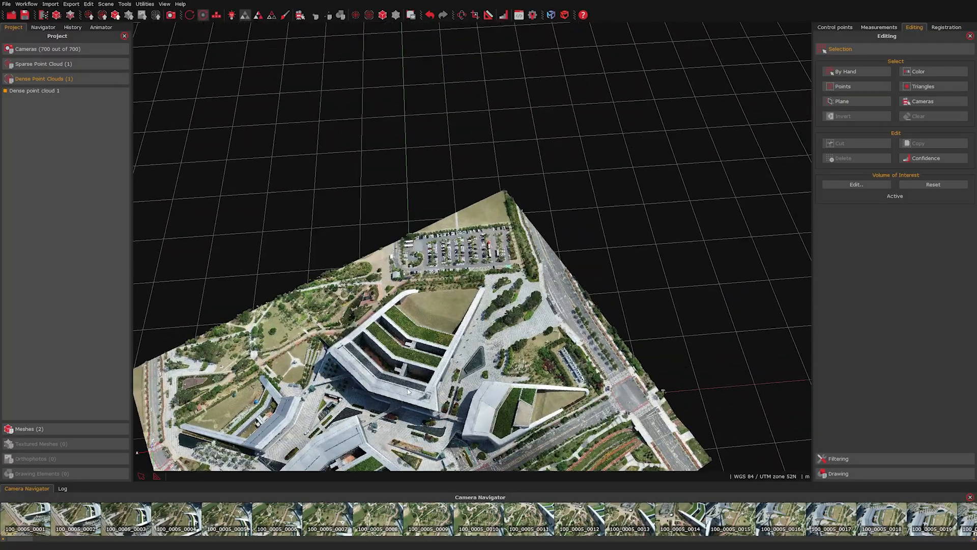
middle_click_drag(391, 396, 466, 298)
left_click_drag(262, 334, 366, 305)
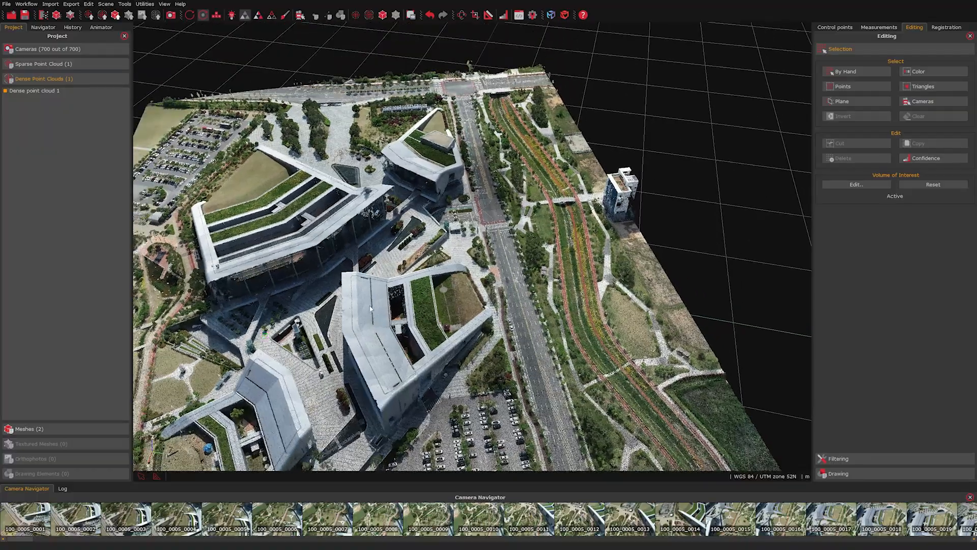
middle_click_drag(366, 301, 600, 324)
left_click_drag(531, 290, 453, 300)
left_click_drag(570, 265, 529, 265)
middle_click_drag(509, 245, 442, 238)
scroll(451, 250, "down", 1)
scroll(451, 249, "down", 2)
middle_click_drag(515, 367, 497, 318)
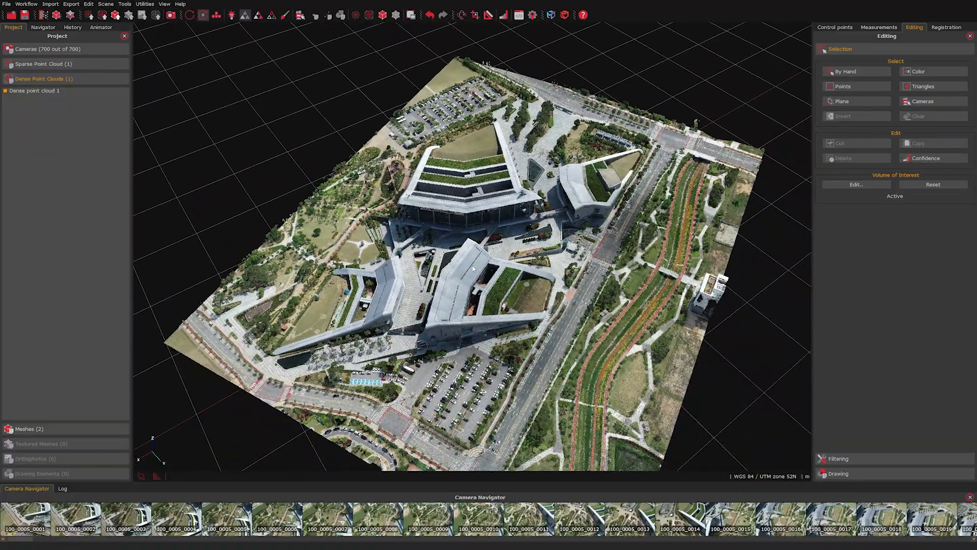
left_click_drag(497, 318, 484, 309)
Step: Reset the volume of interest and turn the full cloud to a near top-down view
left_click(933, 184)
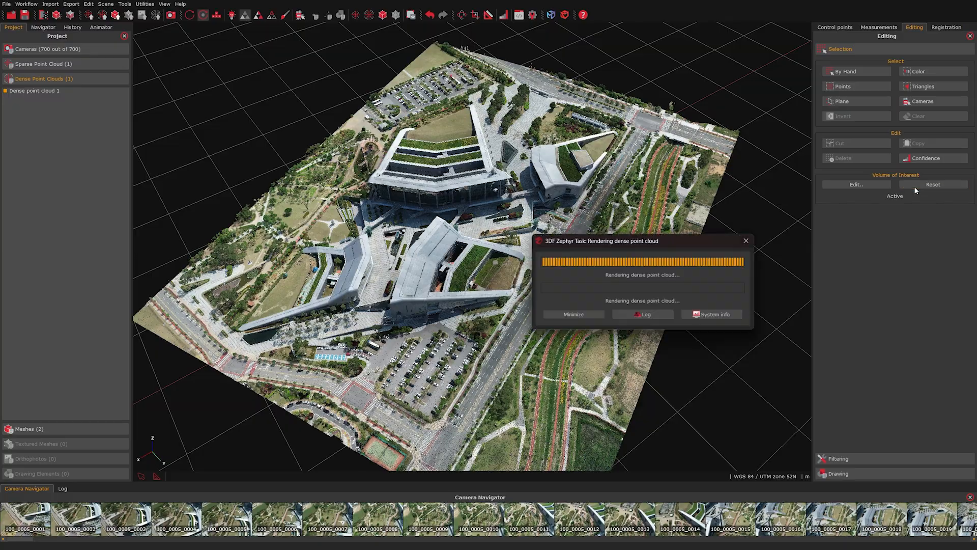
scroll(402, 359, "down", 1)
scroll(402, 358, "up", 1)
left_click_drag(402, 359, 414, 297)
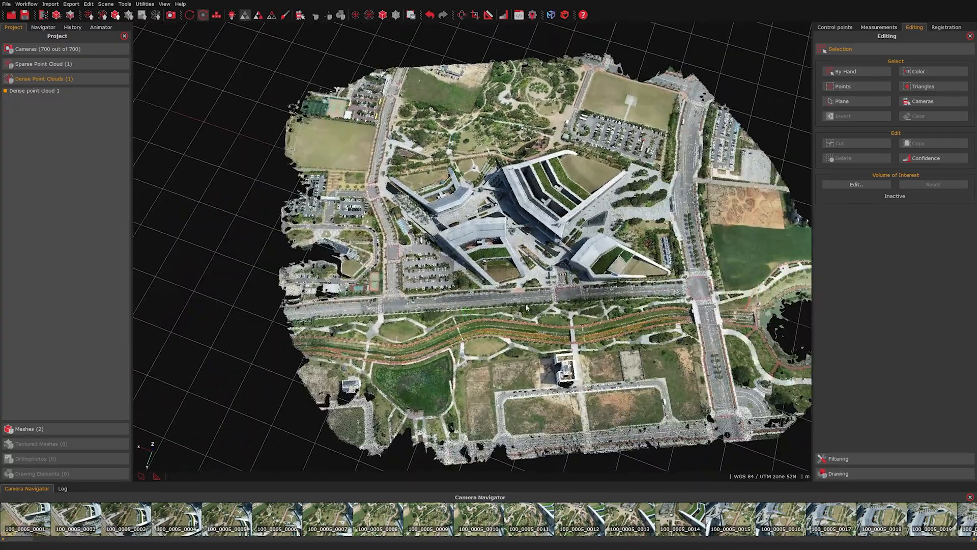
left_click_drag(527, 305, 532, 328)
middle_click_drag(554, 310, 493, 330)
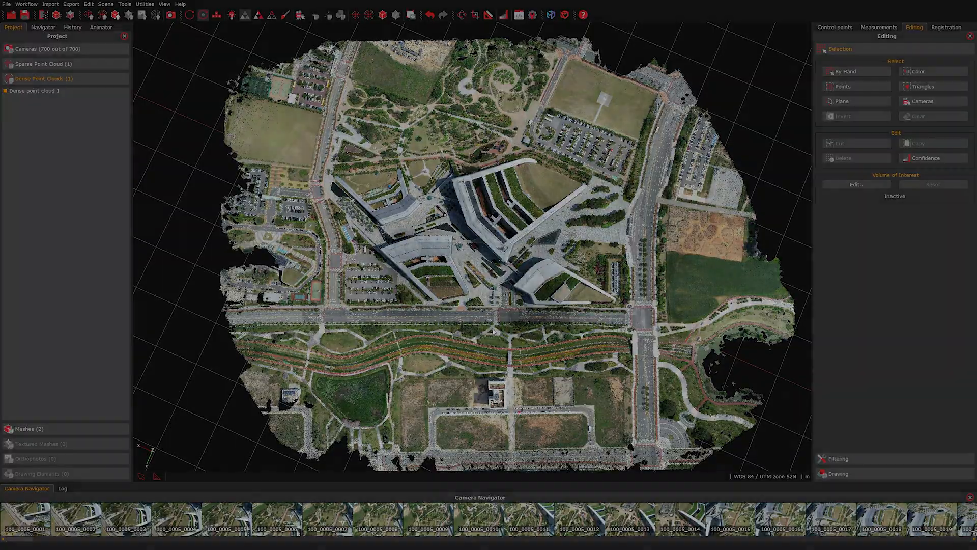